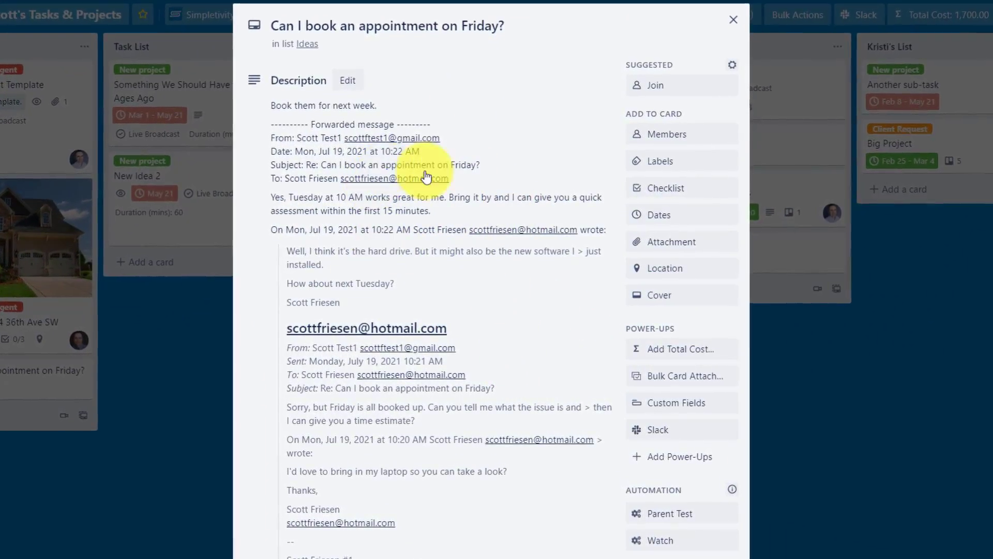
- Scroll down and back up the Pet Cuts Bookings board to view its four lists
scroll(450, 251, down, 5)
scroll(450, 255, down, 5)
scroll(451, 256, up, 3)
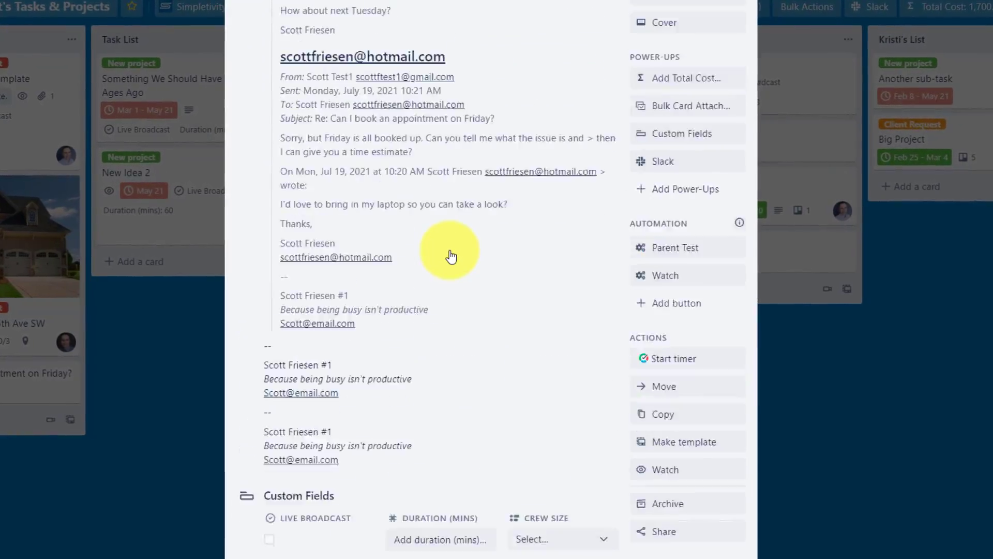
scroll(451, 257, up, 5)
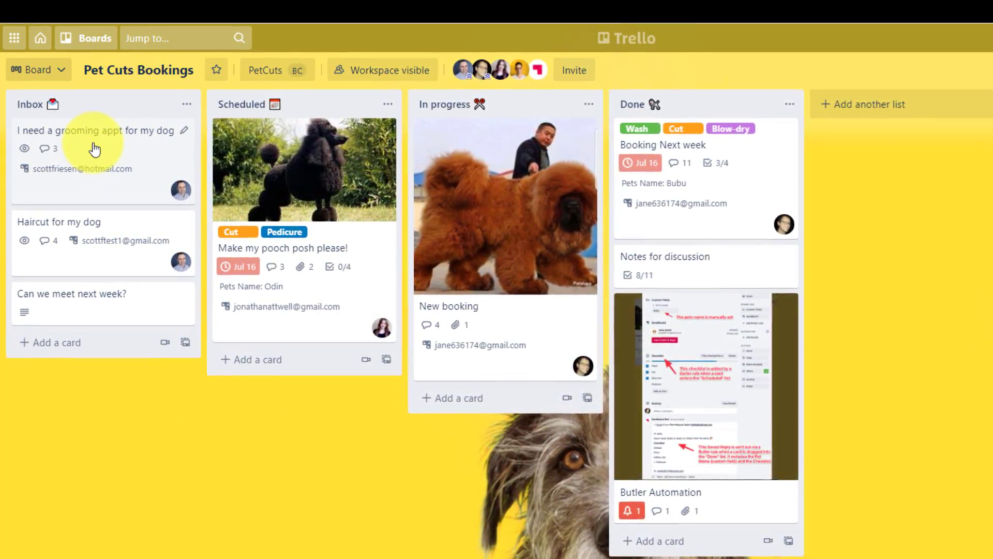
- Open the 'I need a grooming appt for my dog' card and read its Friday-morning appointment emails
click(95, 150)
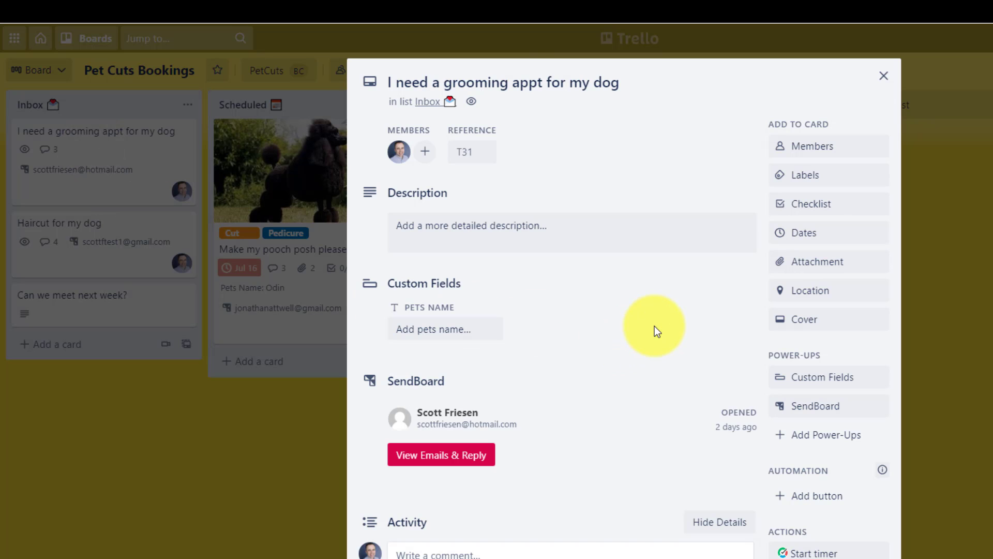
scroll(654, 326, down, 3)
scroll(654, 326, down, 4)
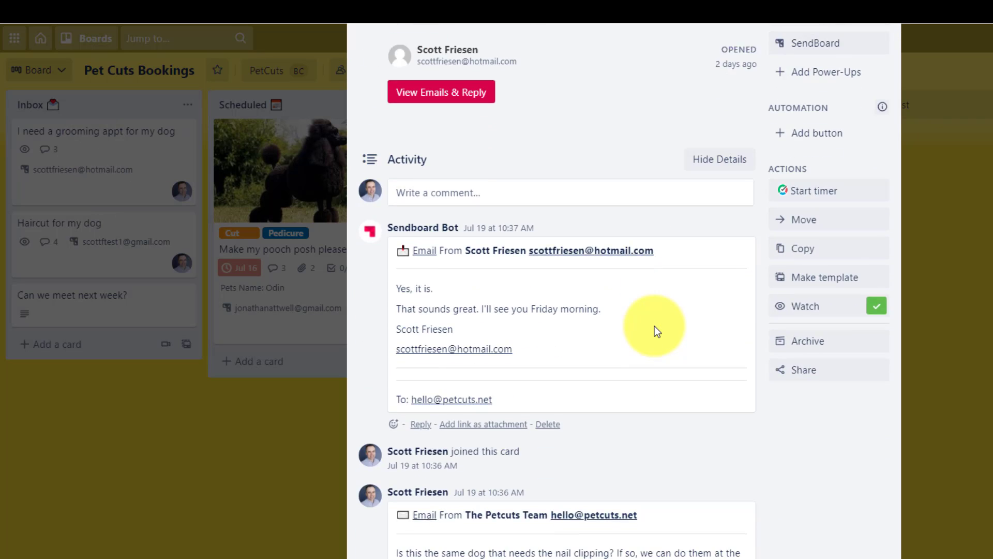
scroll(654, 326, down, 2)
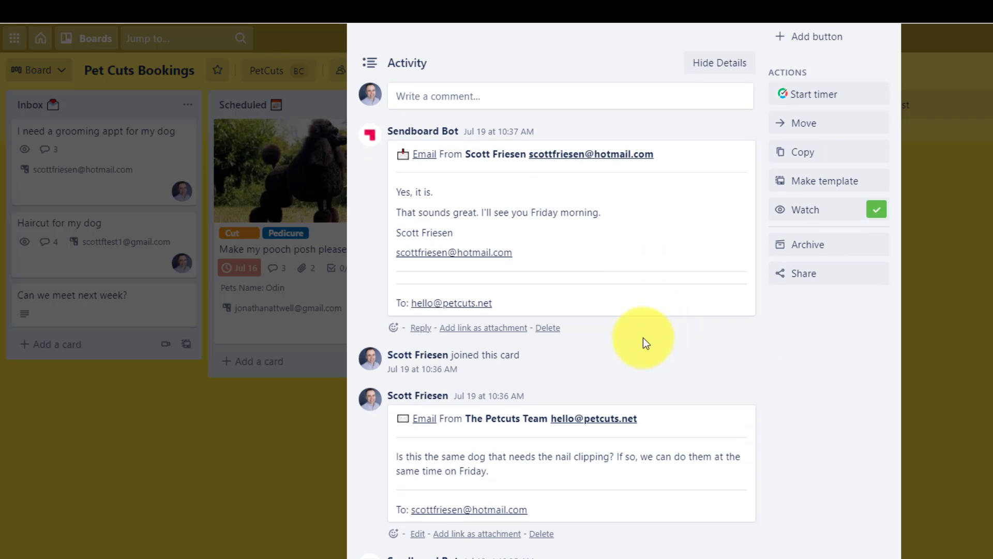
scroll(637, 357, down, 2)
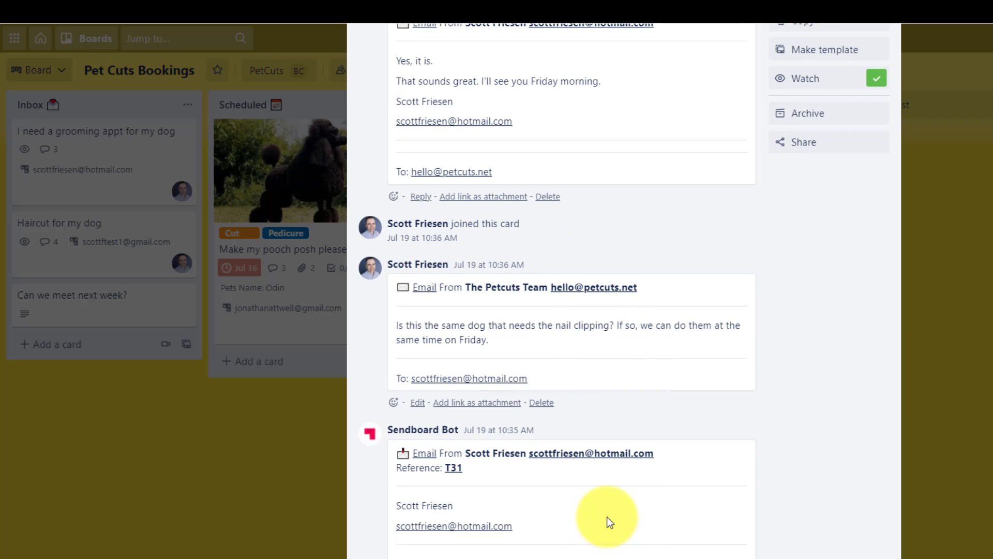
scroll(607, 521, up, 2)
scroll(607, 521, up, 3)
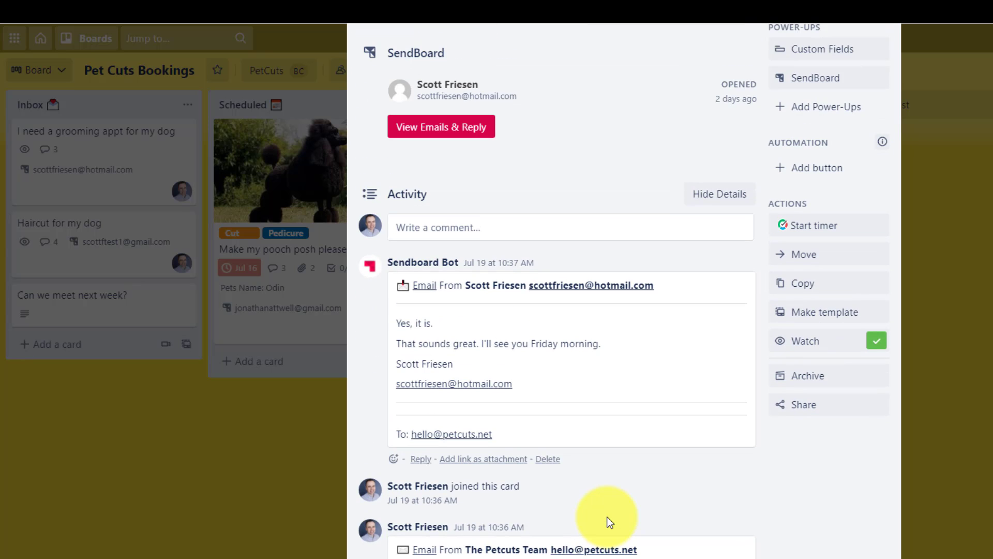
scroll(607, 517, up, 2)
scroll(611, 471, up, 2)
scroll(610, 471, down, 2)
scroll(610, 471, down, 2)
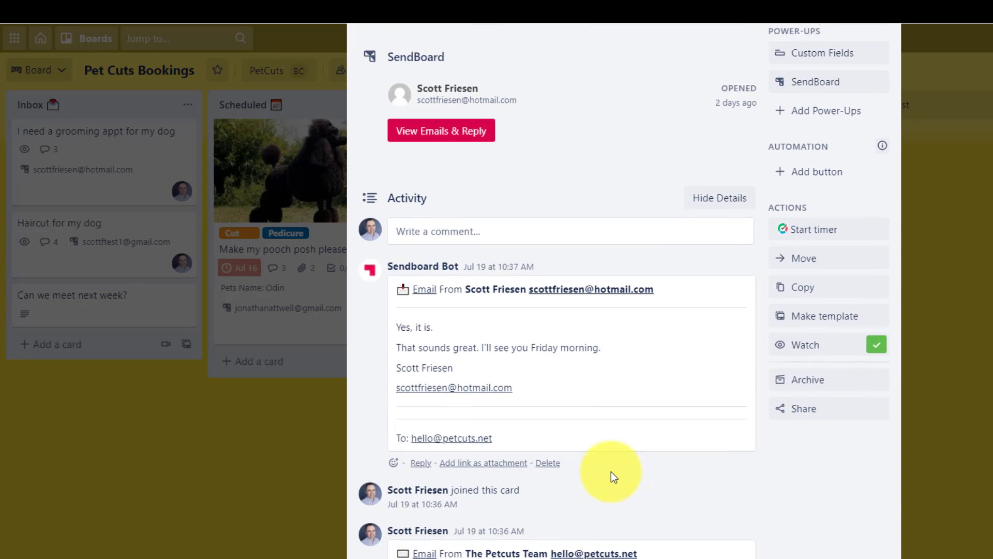
scroll(610, 471, up, 3)
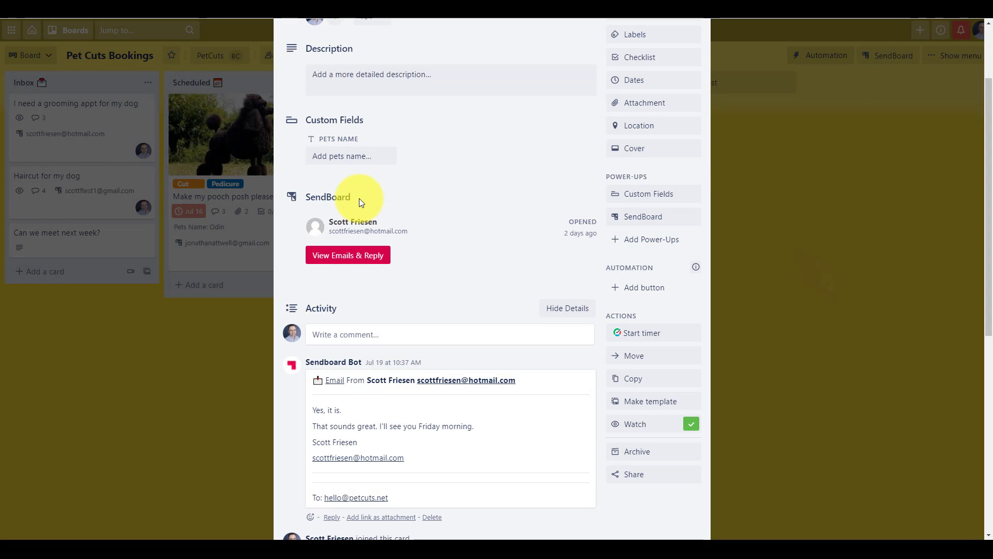
- From the full SendBoard thread, send the customer a reply asking them to arrive 15 minutes early
click(361, 259)
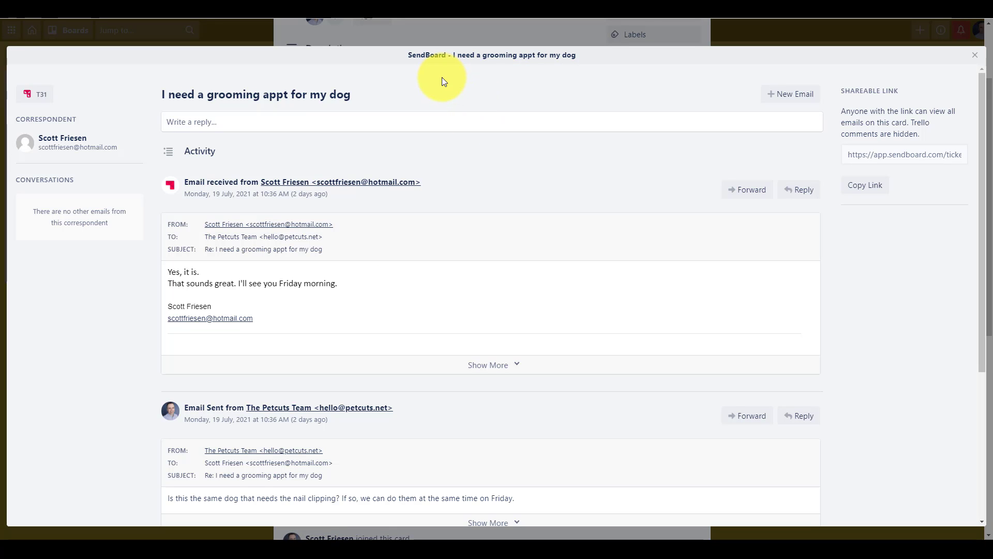
scroll(378, 281, down, 2)
scroll(378, 281, down, 1)
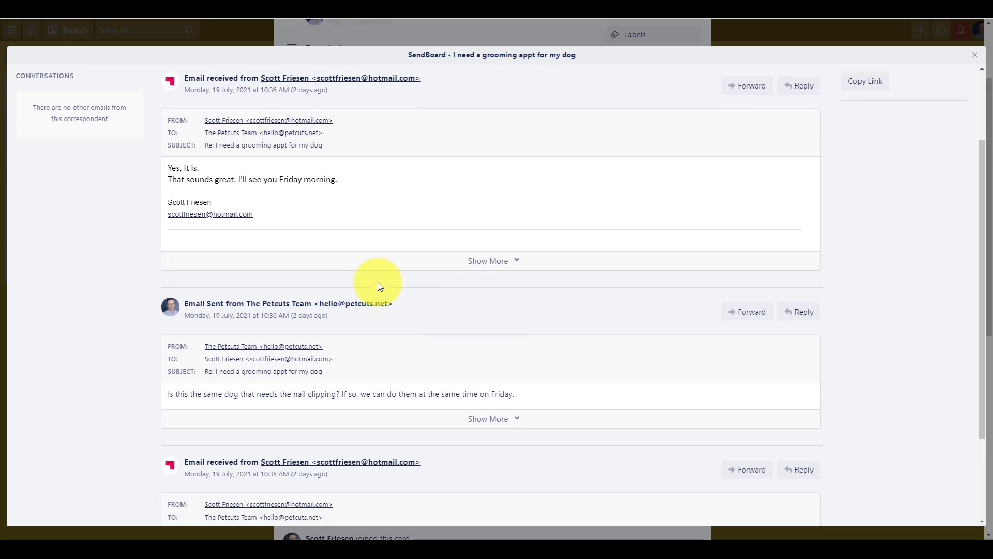
scroll(378, 282, down, 3)
scroll(378, 282, up, 3)
scroll(378, 281, up, 3)
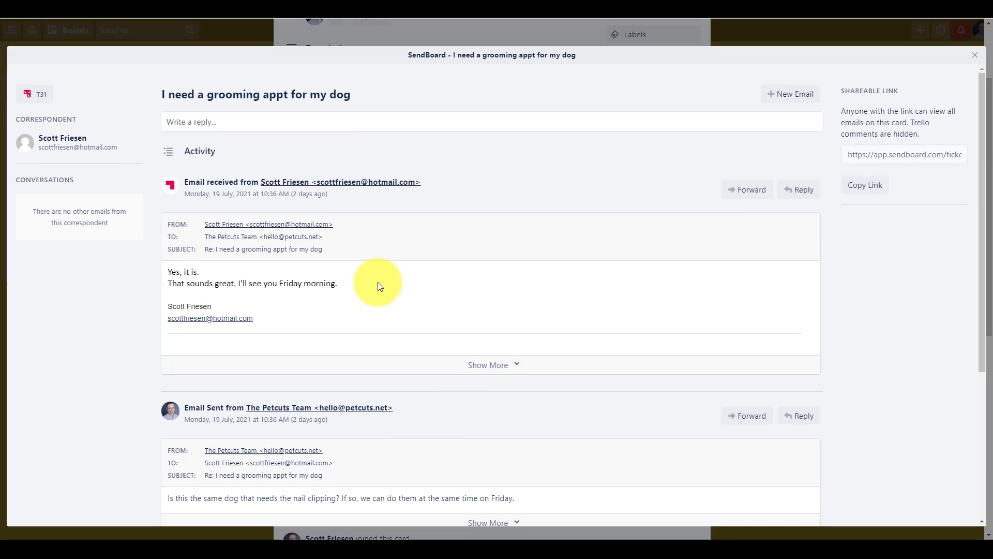
click(262, 123)
text(Please remember to show up 15 mins in advance)
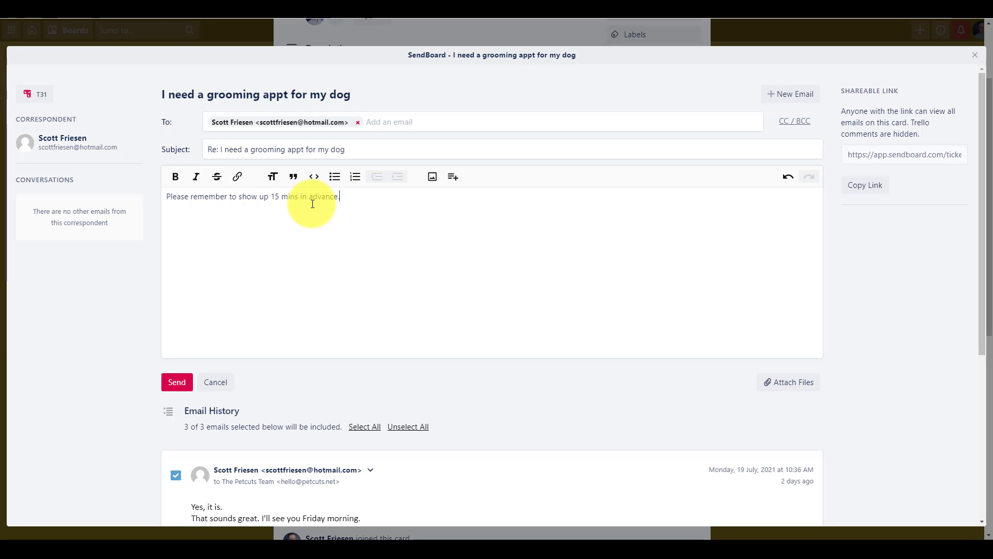
click(181, 383)
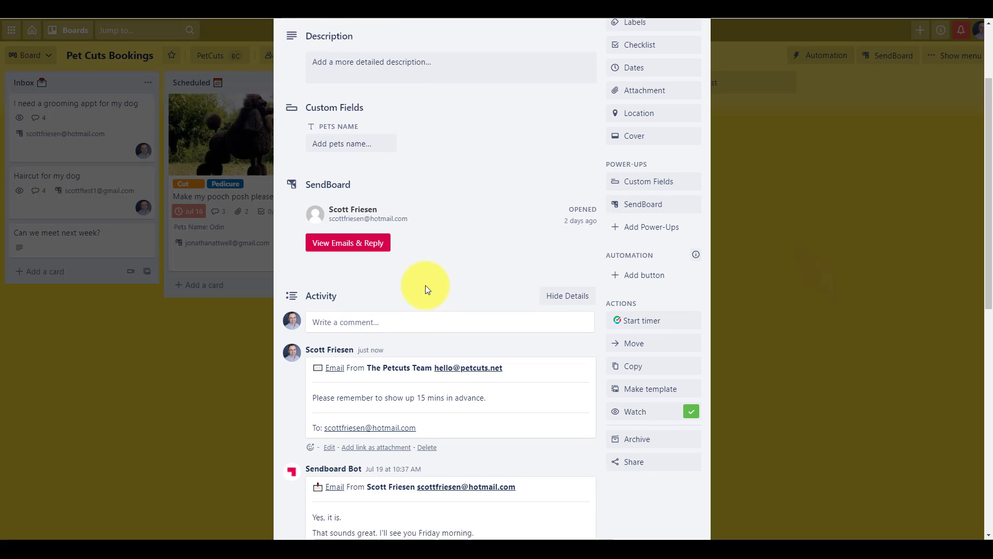
scroll(425, 289, down, 4)
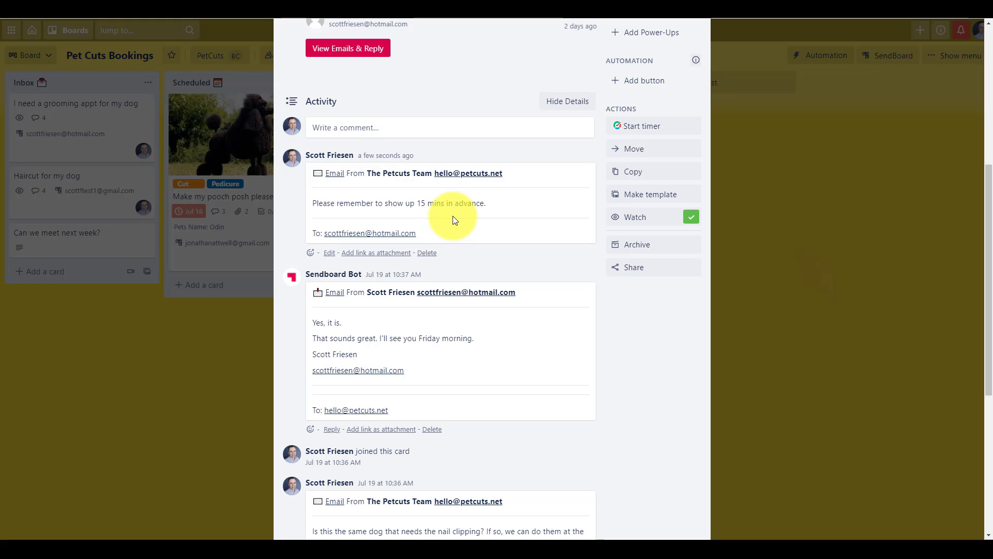
scroll(452, 216, up, 2)
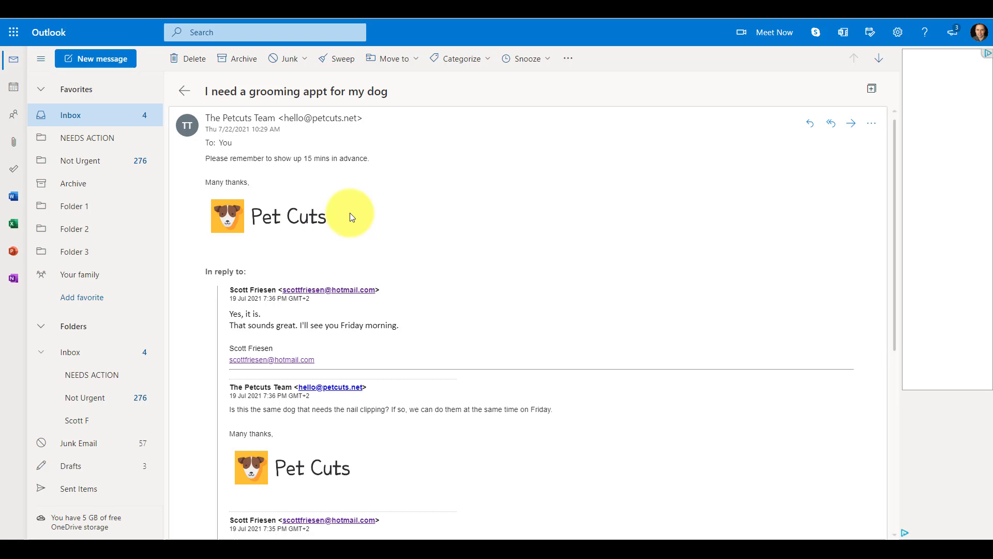
- Reply 'Confirmed.' to the Petcuts Team's reminder email in Outlook
click(810, 129)
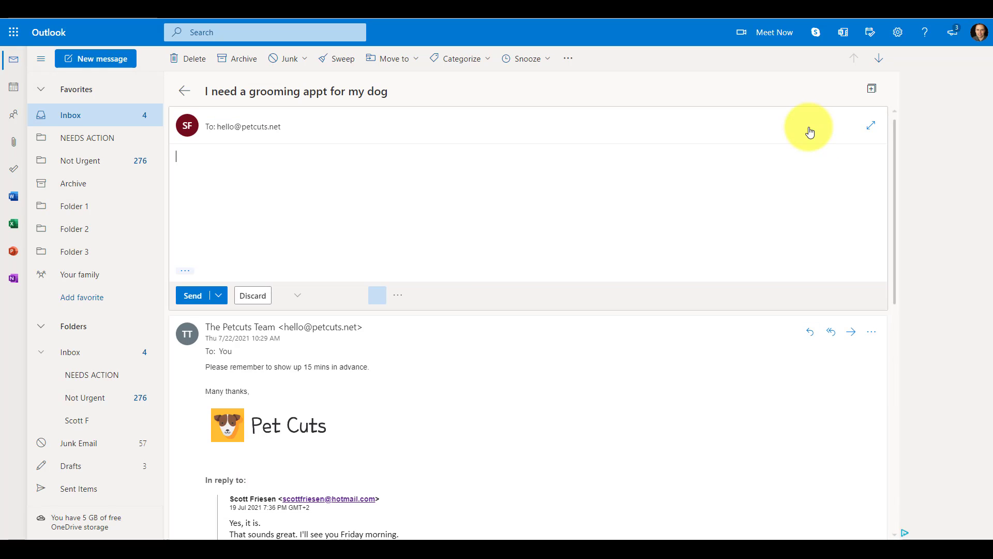
text(Confirmed)
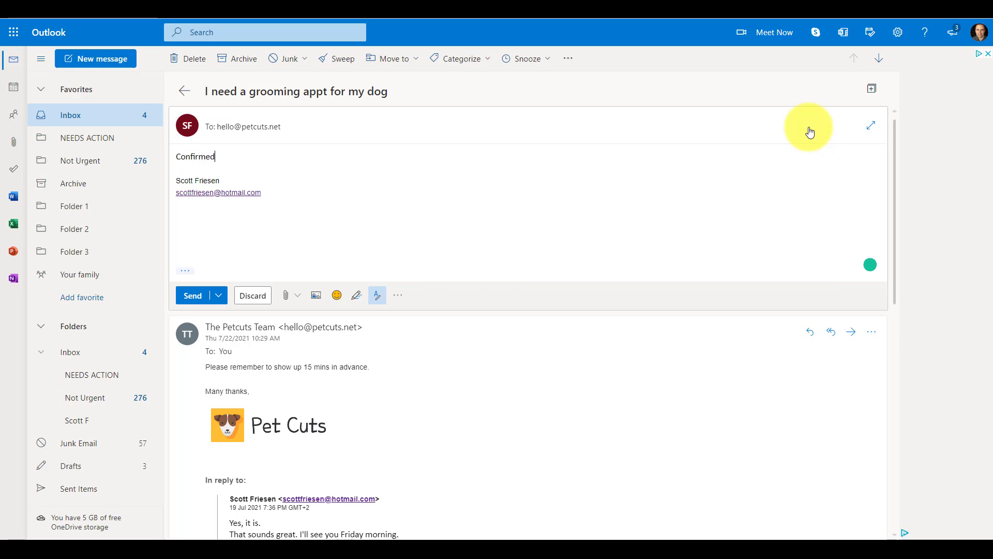
text(.)
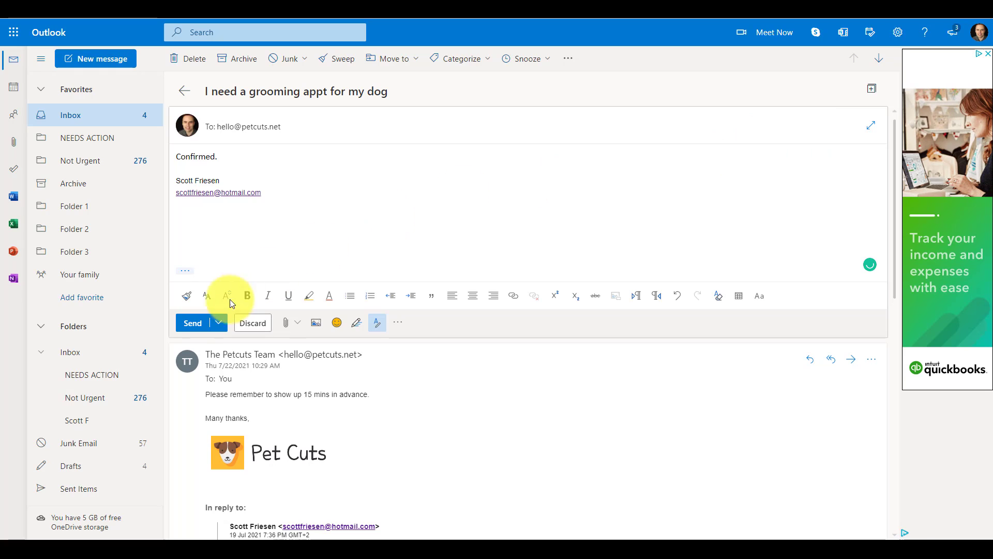
click(191, 323)
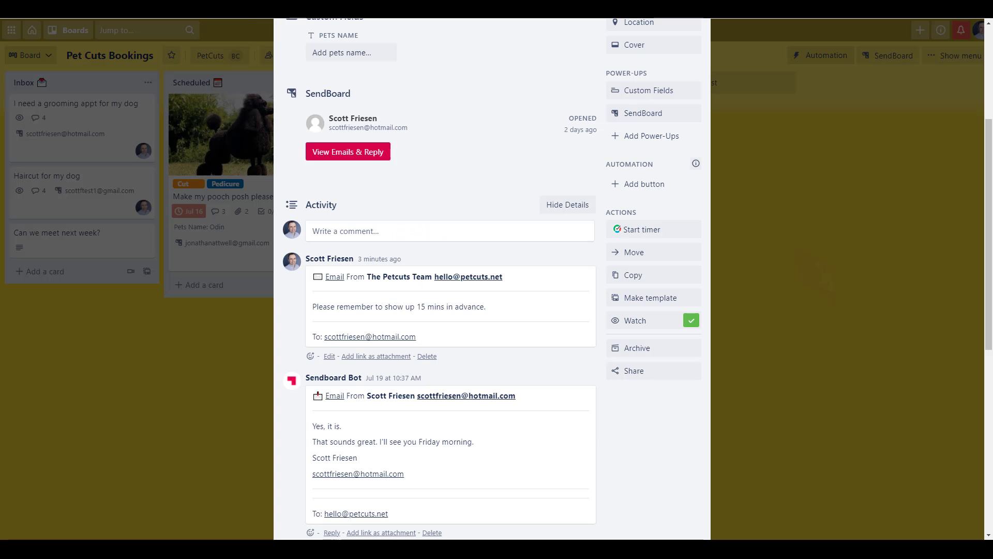
- Close the open card to return to the Pet Cuts Bookings board
scroll(754, 160, up, 2)
scroll(724, 104, up, 3)
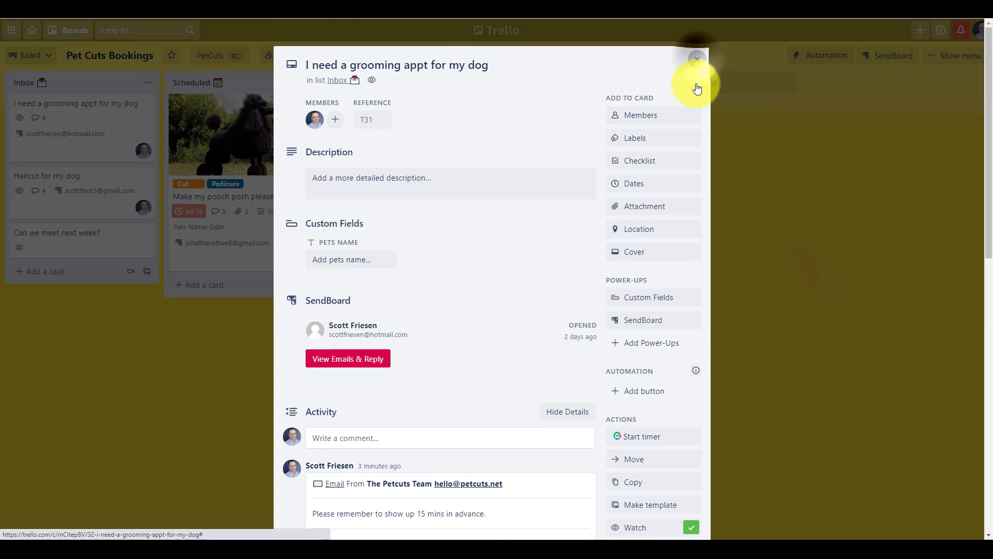
click(694, 58)
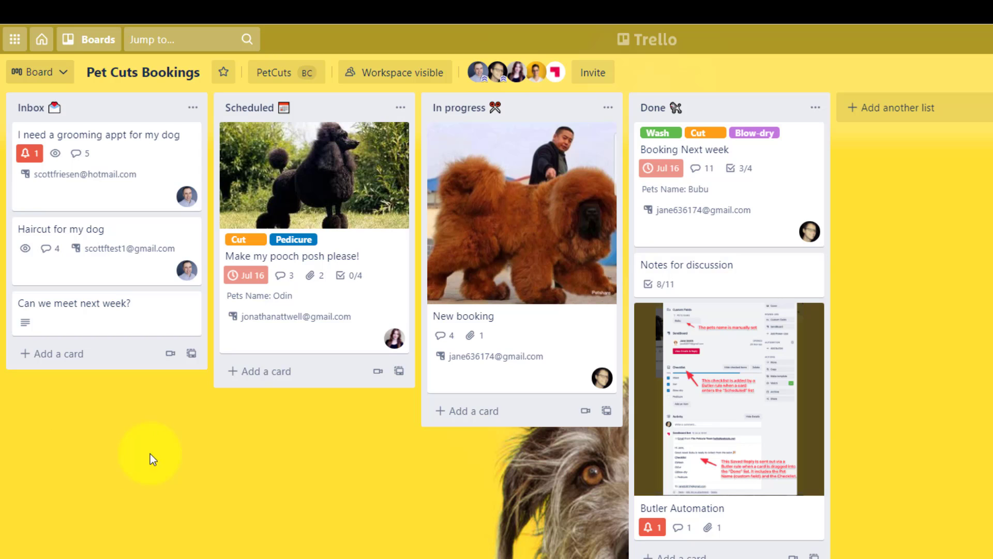
mouse_move(104, 163)
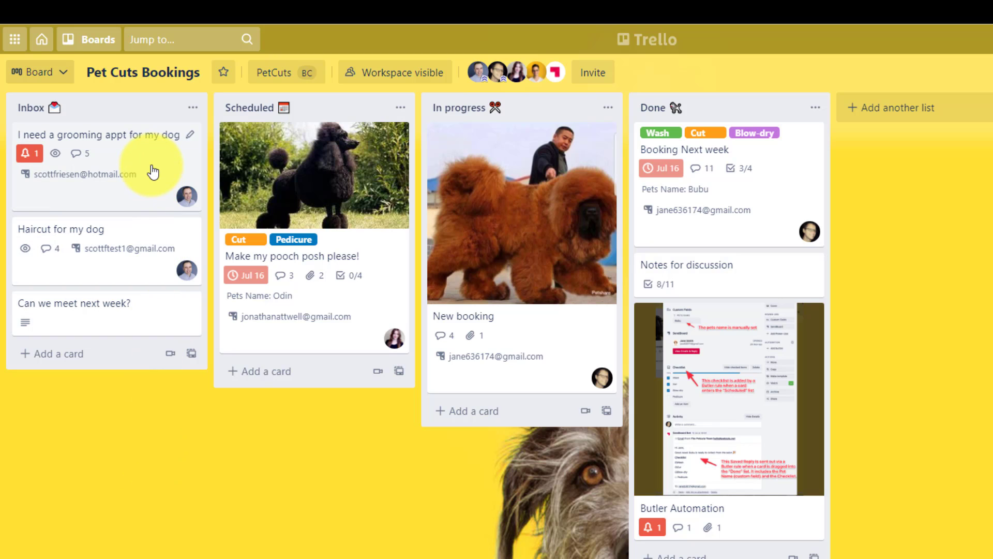
- Reopen the grooming card and check its SendBoard contact and the new 'Confirmed.' email
click(150, 156)
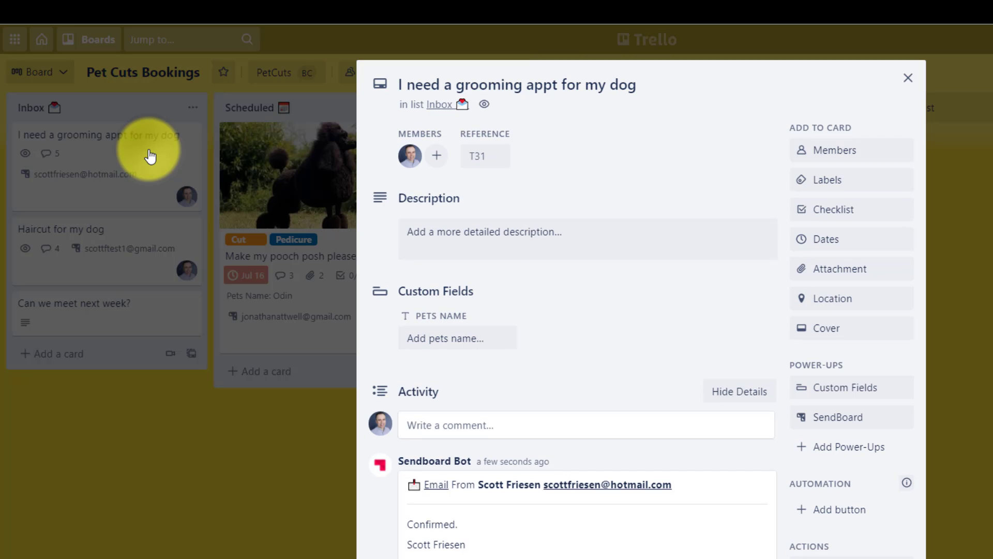
scroll(622, 317, down, 3)
scroll(482, 467, down, 4)
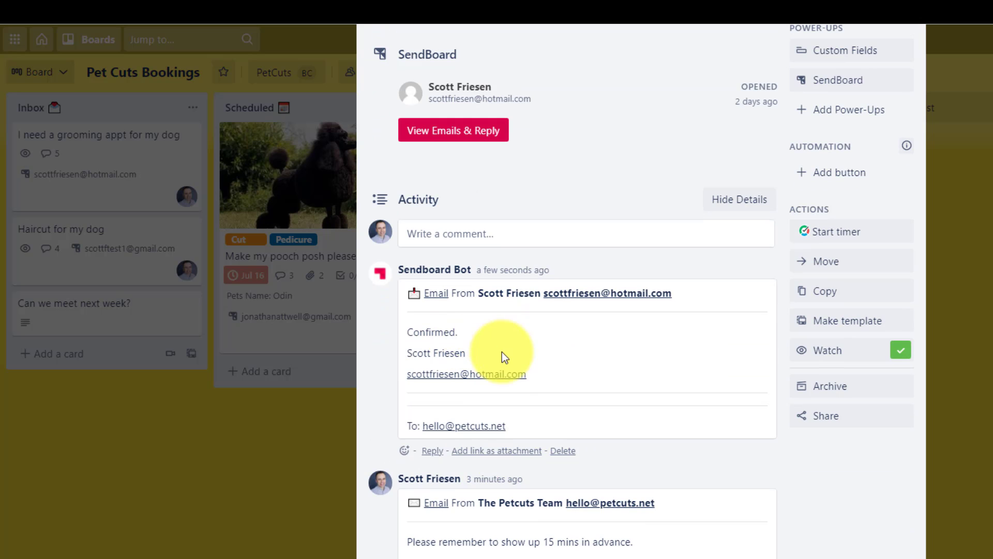
scroll(517, 341, up, 3)
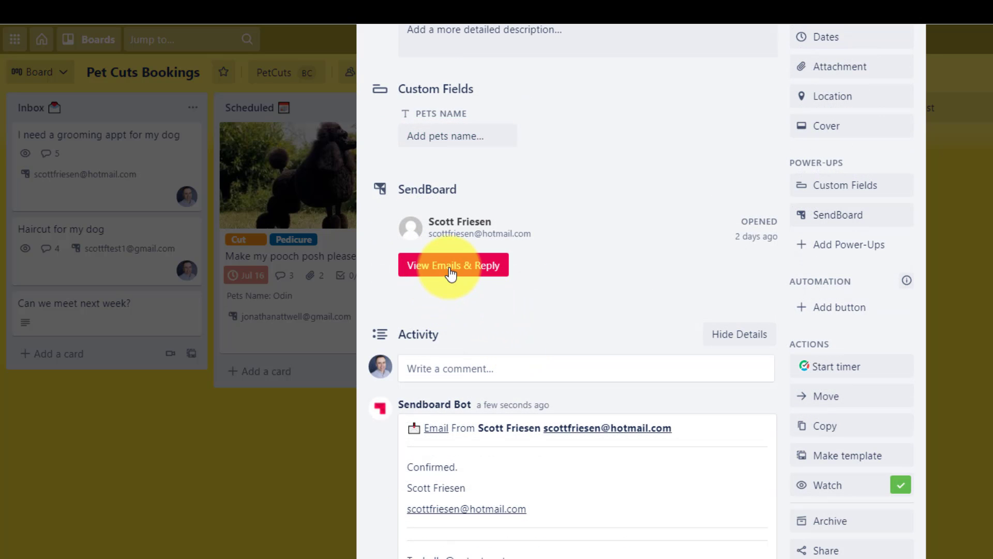
- Open the grooming card's full SendBoard conversation and expand the quoted earlier replies
click(451, 268)
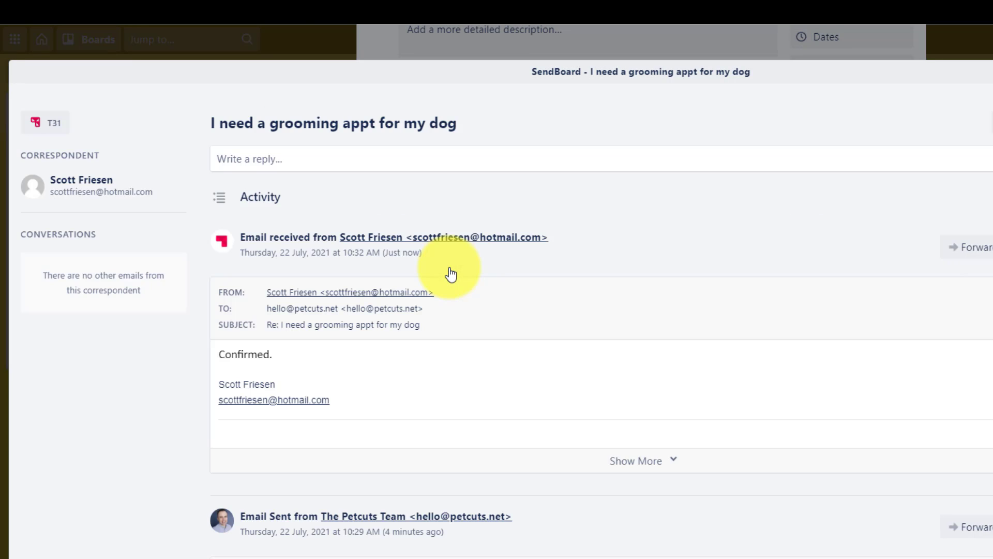
scroll(513, 339, down, 1)
scroll(516, 342, down, 2)
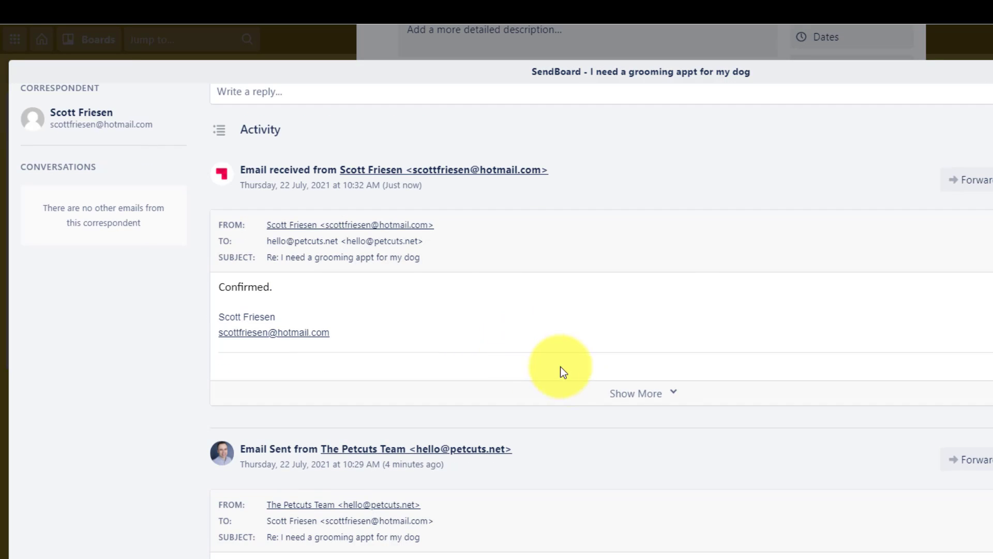
click(666, 399)
scroll(663, 395, down, 3)
scroll(663, 395, down, 10)
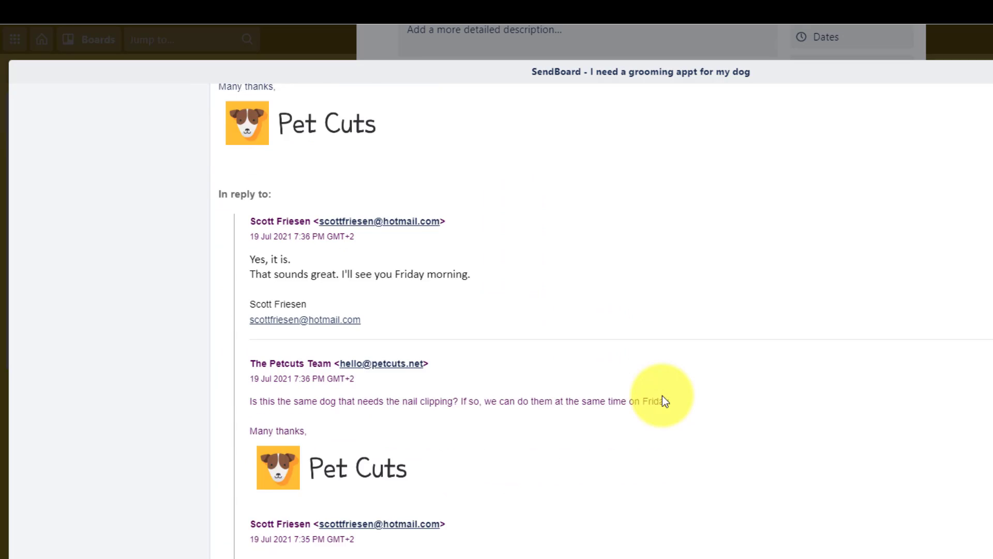
scroll(662, 395, down, 10)
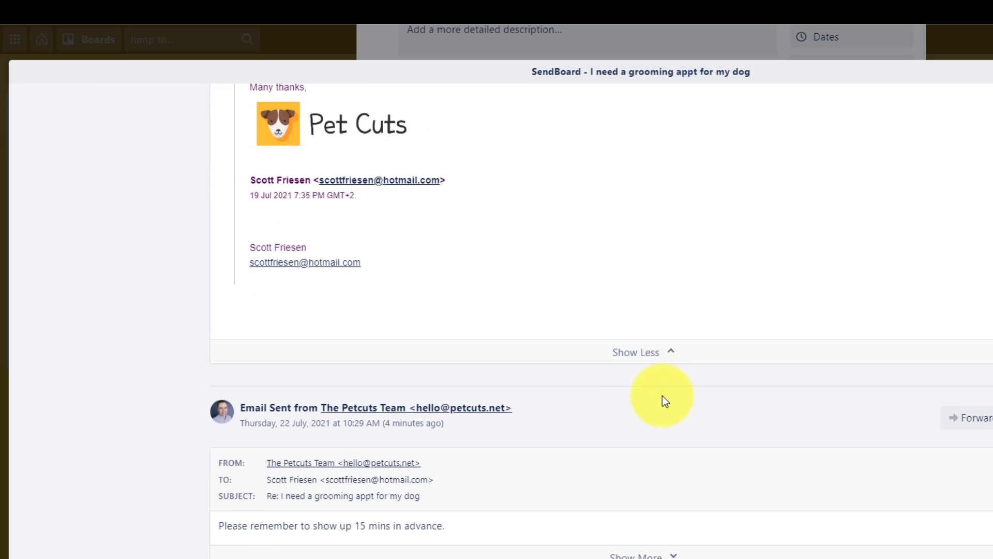
- Collapse the quoted history and scroll back through the grooming emails
click(644, 353)
scroll(653, 350, up, 4)
scroll(653, 350, up, 10)
scroll(653, 350, up, 5)
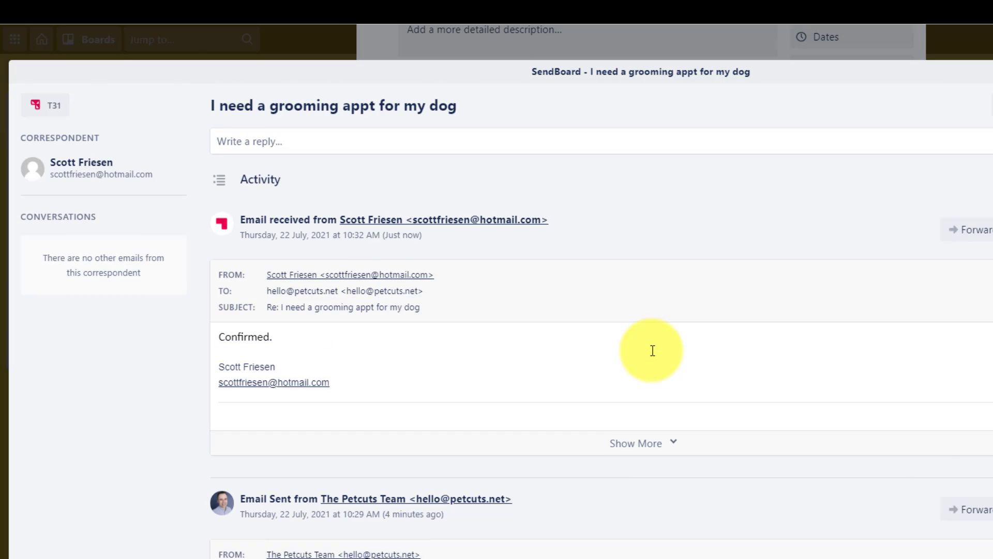
scroll(653, 350, up, 1)
scroll(695, 295, down, 6)
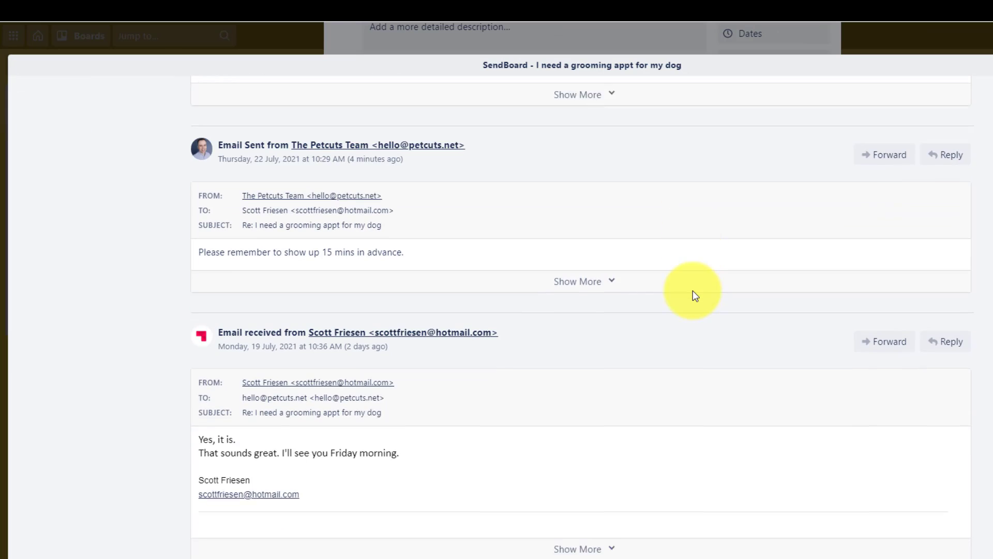
scroll(695, 295, down, 1)
scroll(695, 295, down, 1)
scroll(695, 295, up, 8)
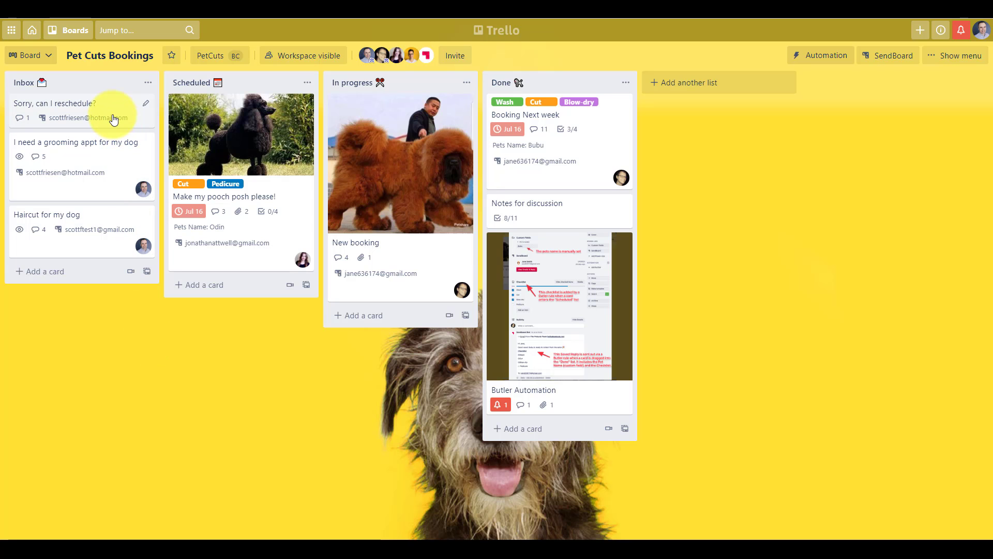
mouse_move(108, 151)
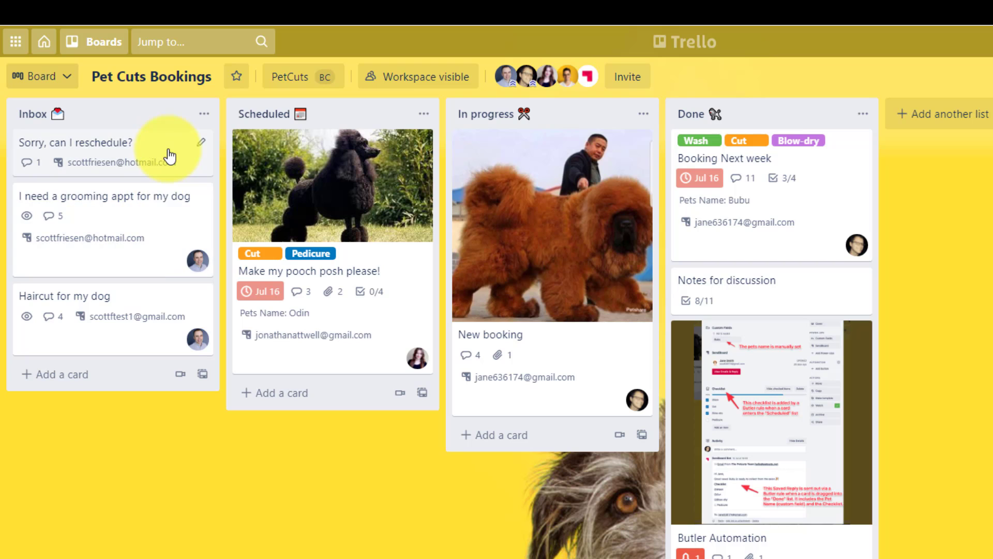
click(145, 158)
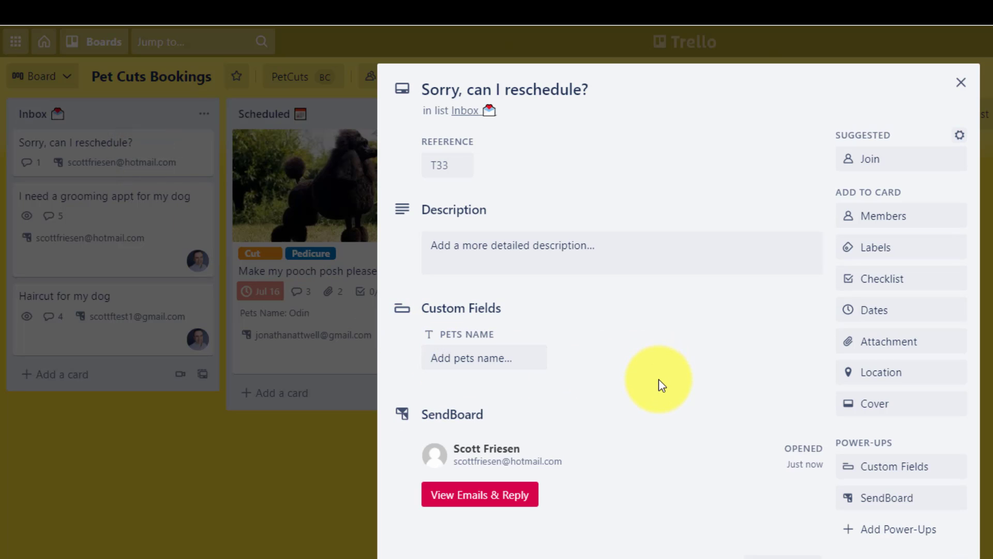
scroll(659, 379, down, 3)
click(492, 354)
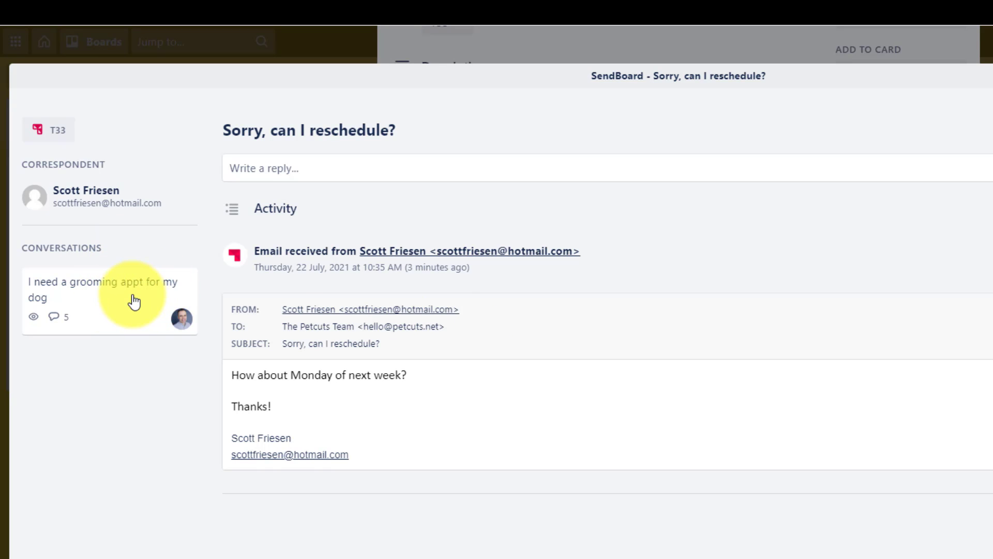
key(Escape)
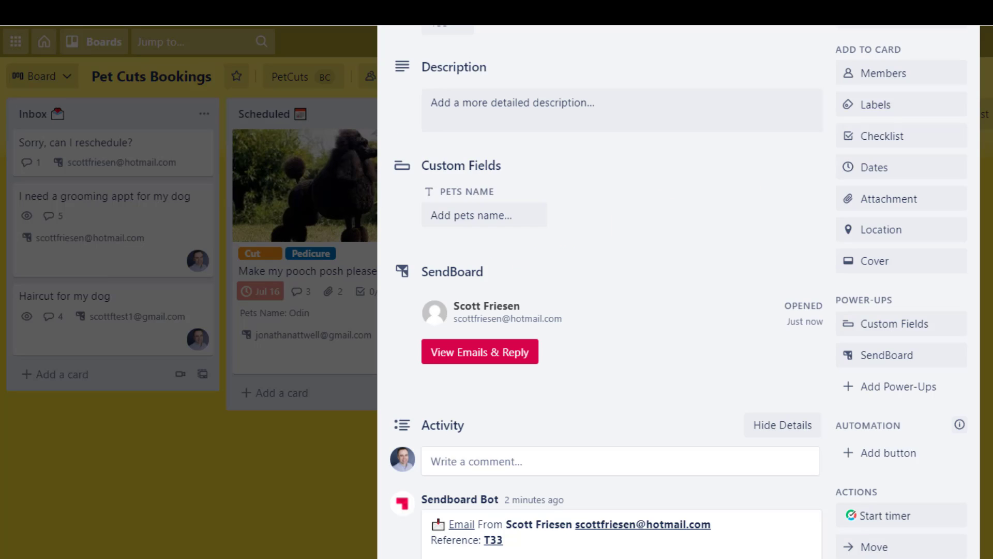
click(960, 84)
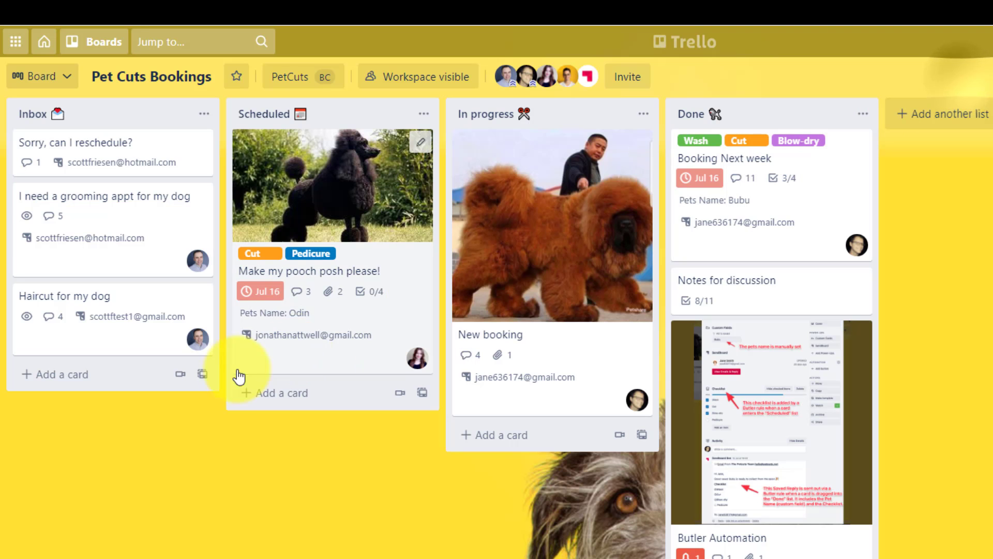
mouse_move(109, 225)
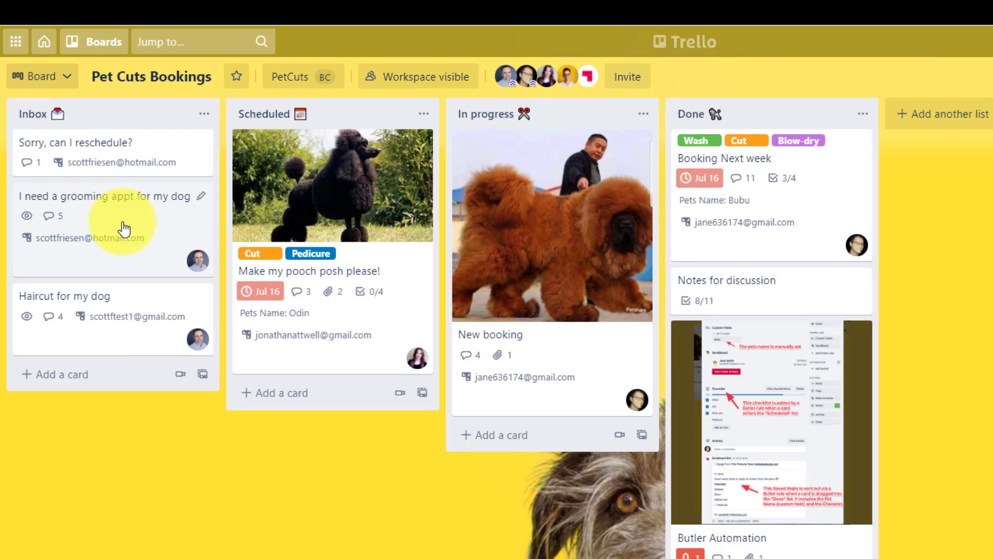
- Start a SendBoard merge with 'Sorry, can I reschedule?' as the card to merge away
click(136, 156)
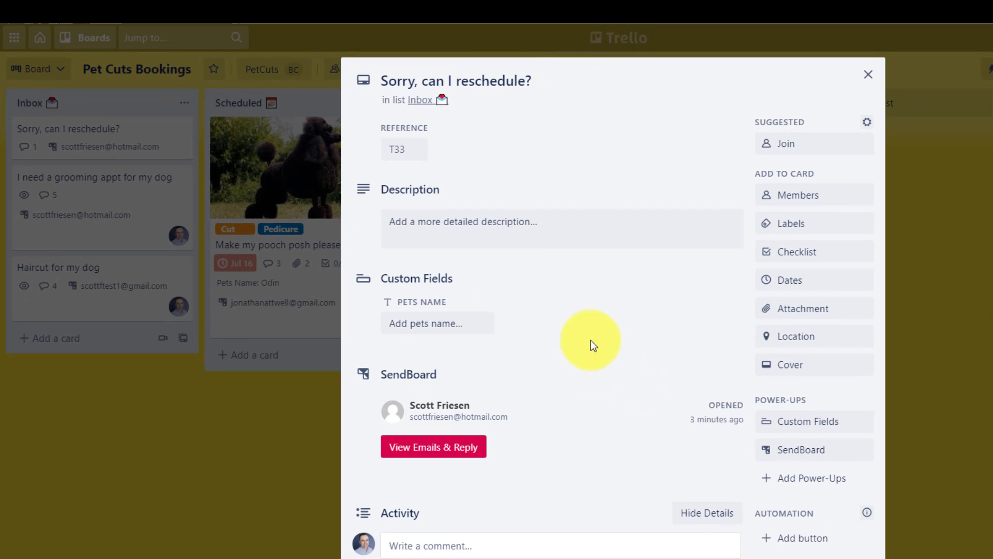
scroll(587, 333, down, 1)
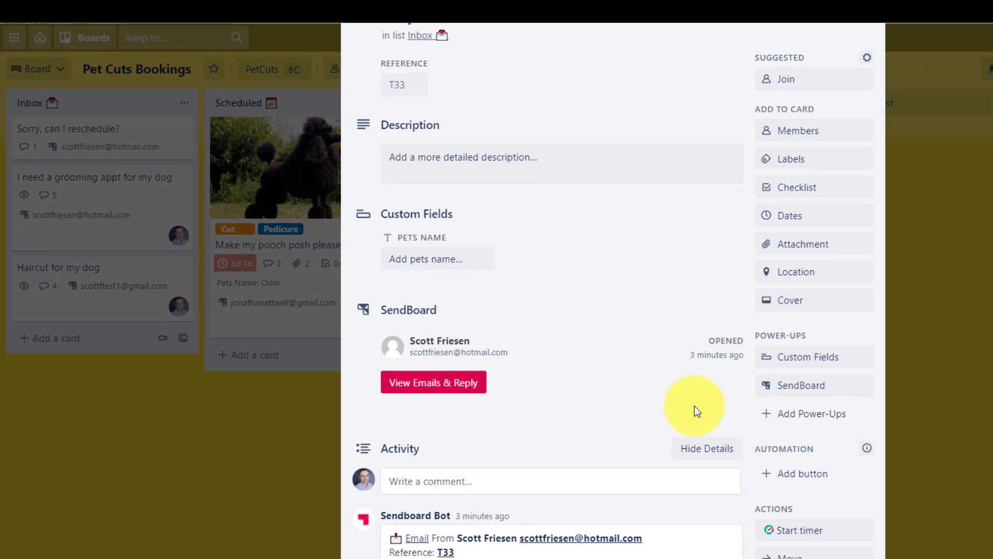
click(801, 386)
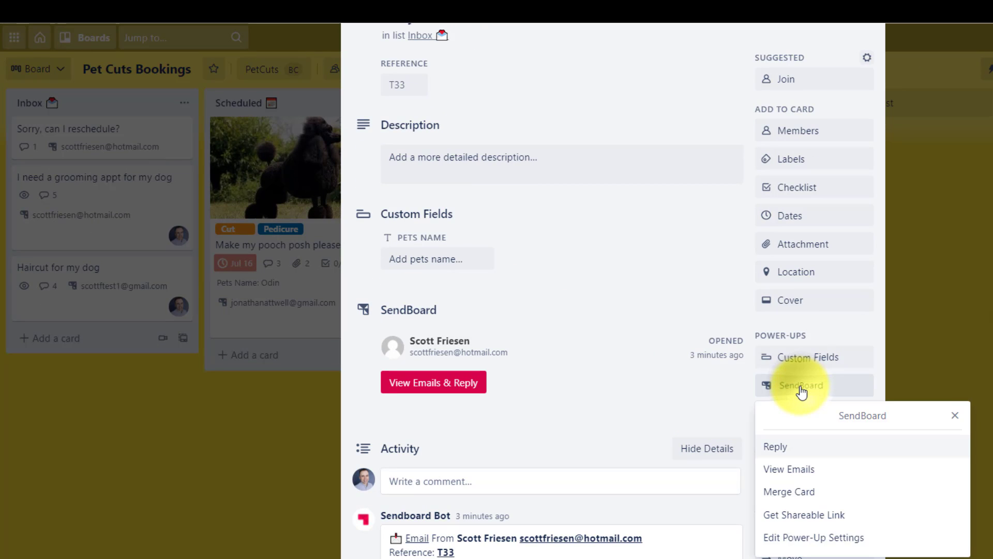
click(799, 492)
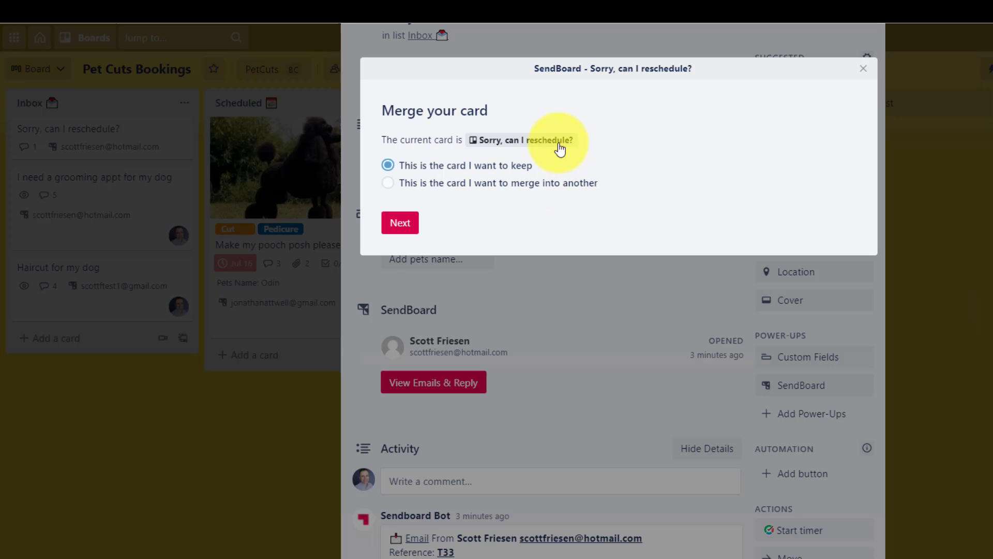
click(390, 191)
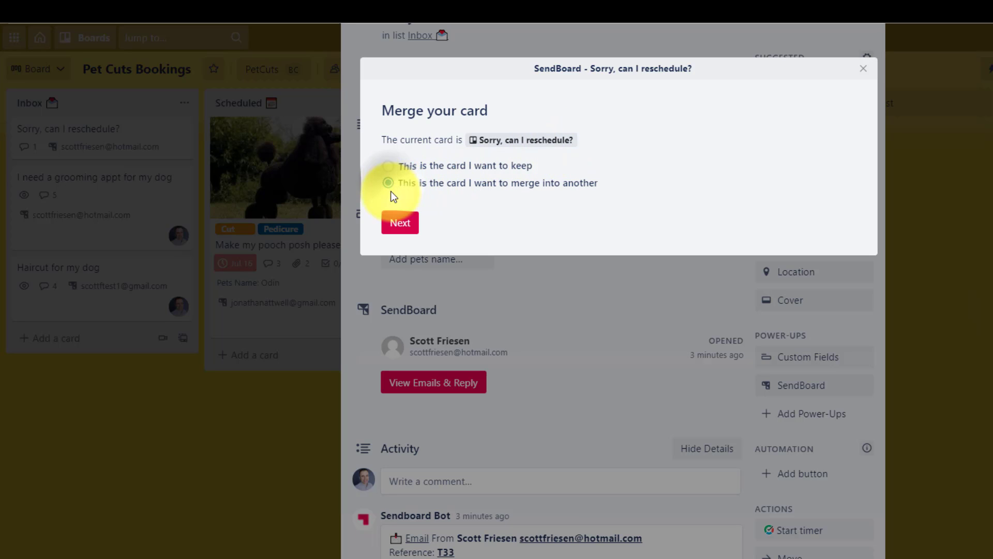
click(400, 223)
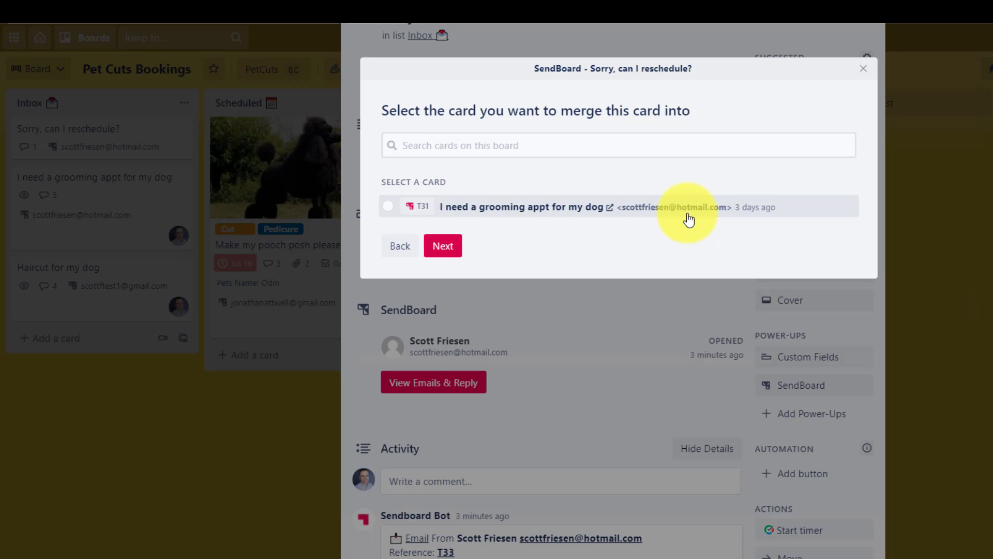
- Merge the reschedule card into grooming card T31, keeping the default merge options
click(388, 207)
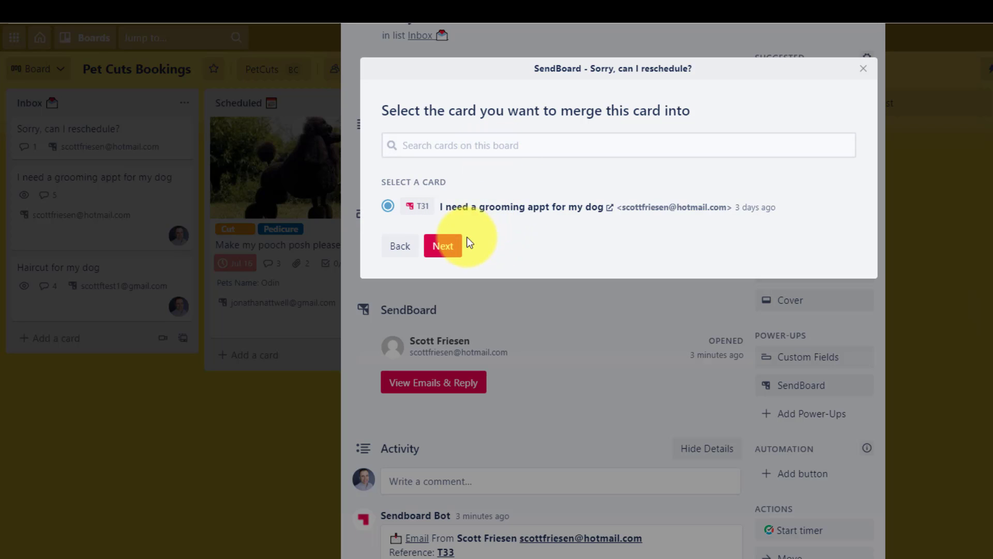
click(444, 251)
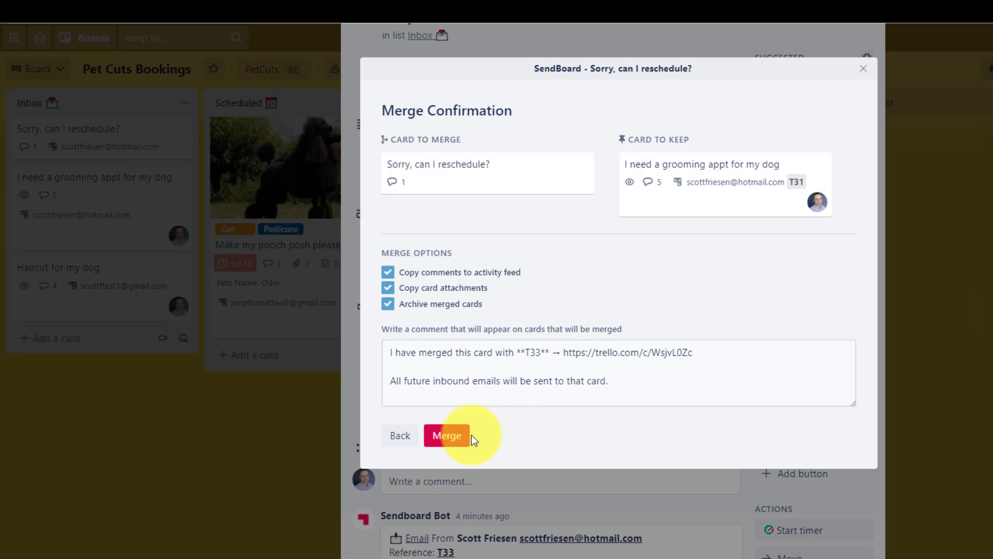
click(448, 435)
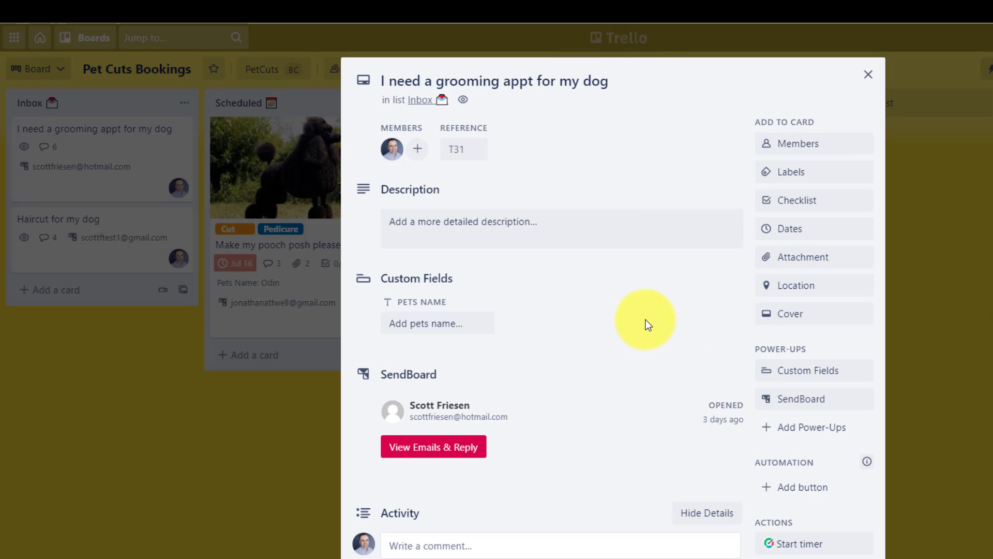
- Scroll through the merged grooming card, then close it to return to the board
scroll(645, 324, down, 5)
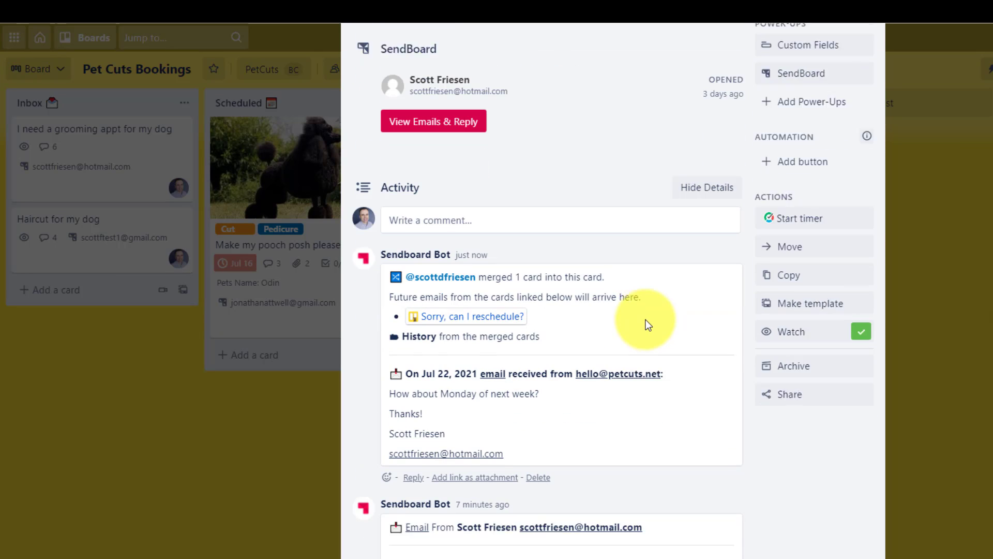
scroll(659, 321, down, 1)
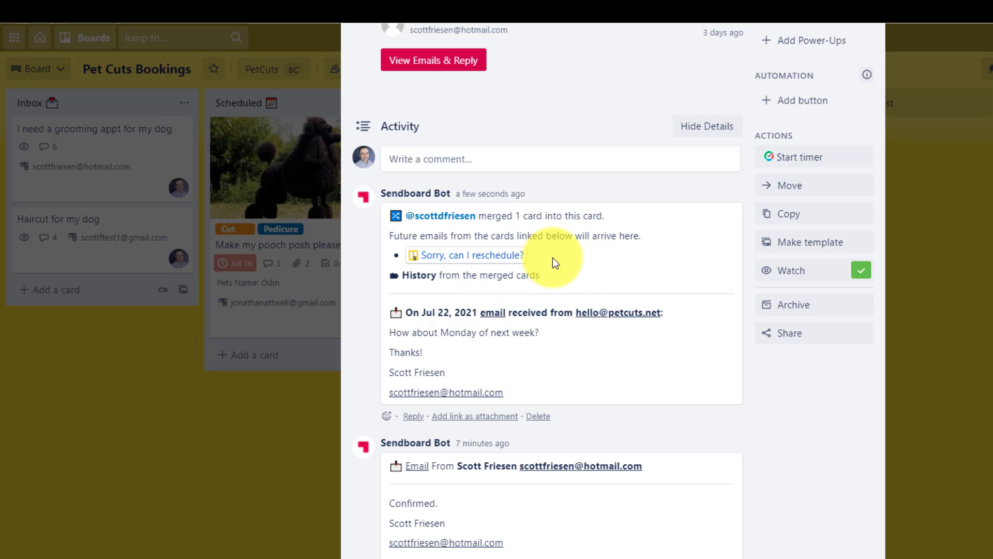
scroll(599, 248, up, 8)
click(870, 78)
mouse_move(105, 147)
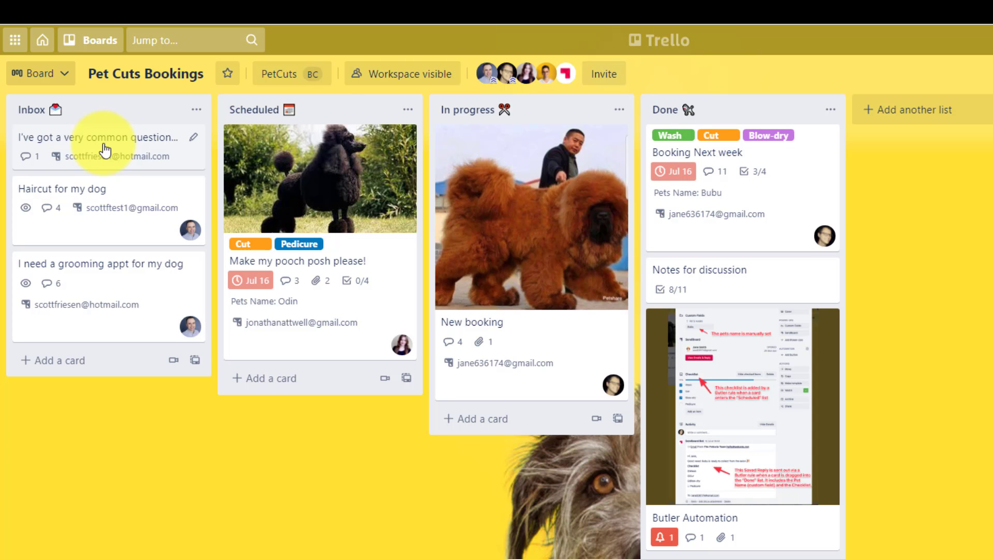
- Open the 'I've got a very common question...' card and scroll to the customer's email
click(62, 144)
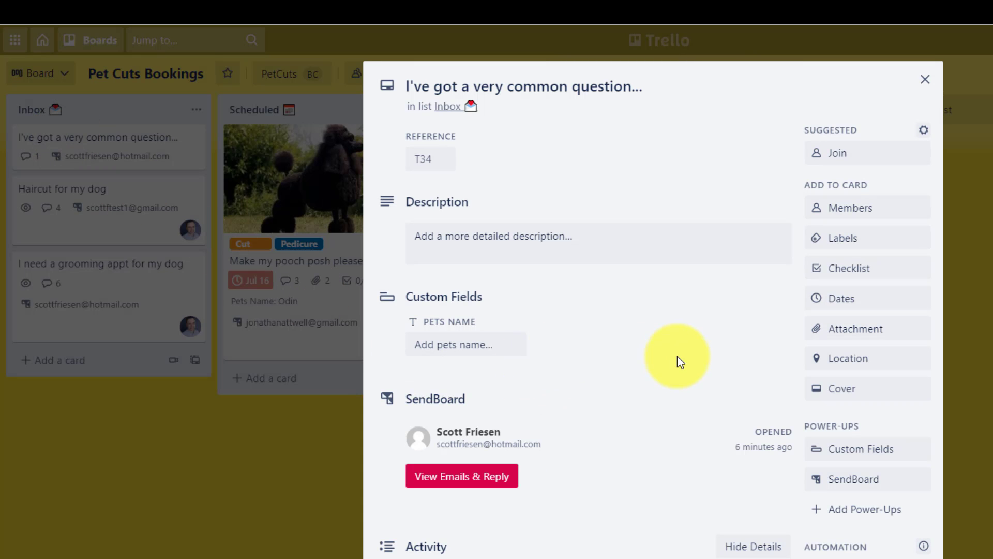
scroll(677, 356, down, 3)
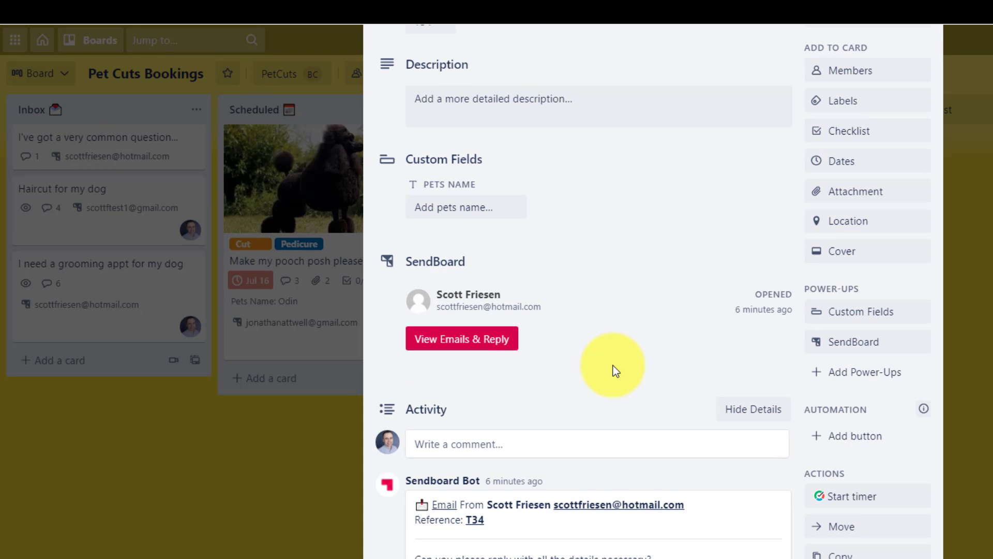
scroll(672, 414, down, 2)
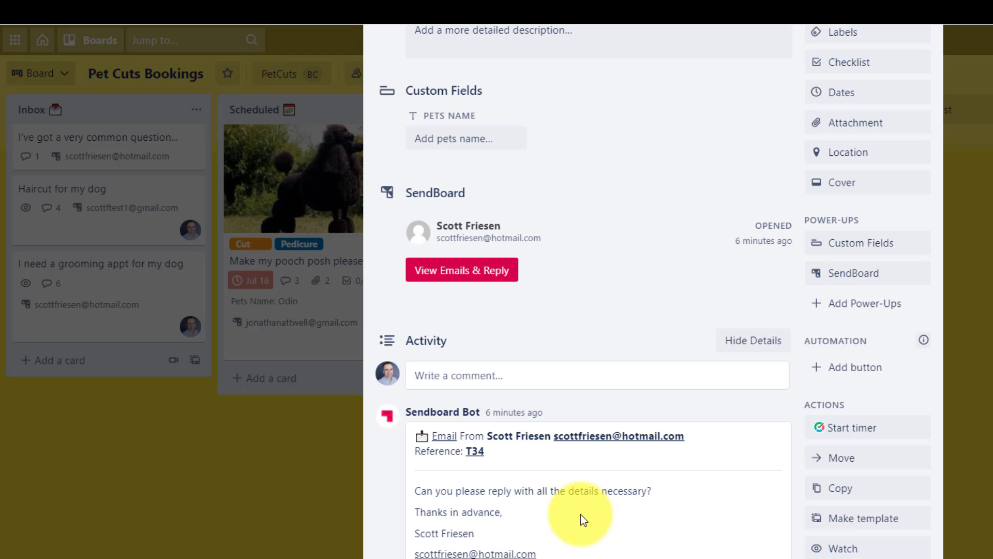
- Reply to the common-question customer's email with the Pricing Question Reply saved template
click(465, 270)
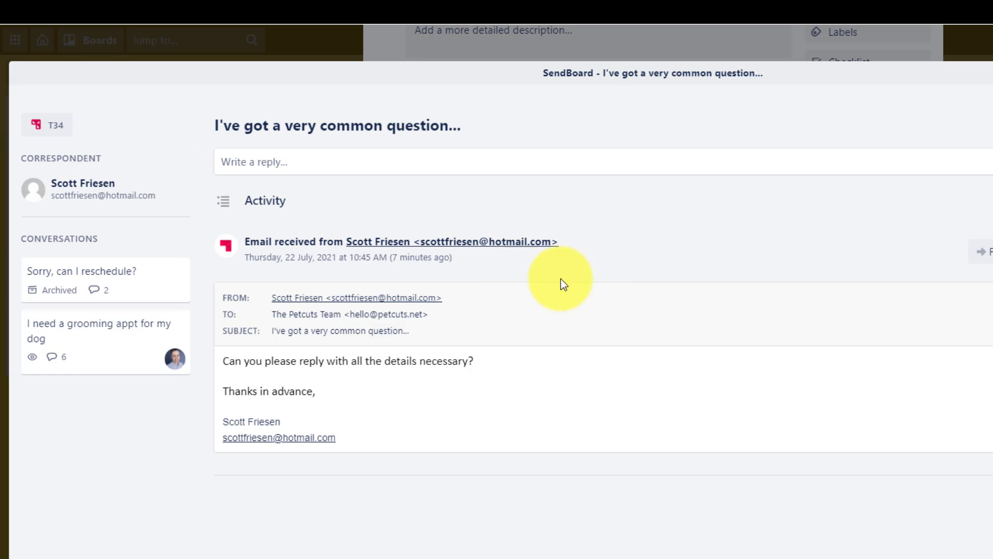
click(942, 223)
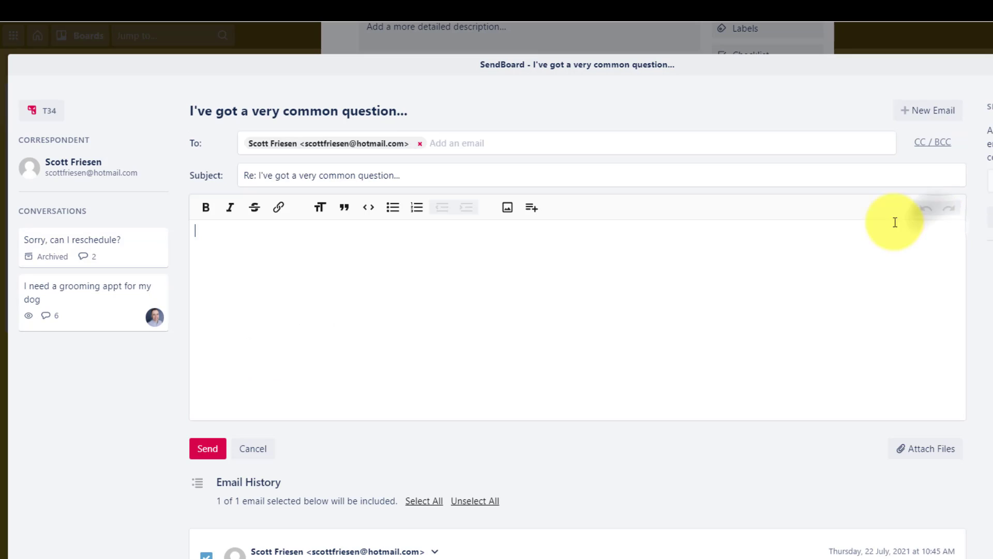
click(533, 213)
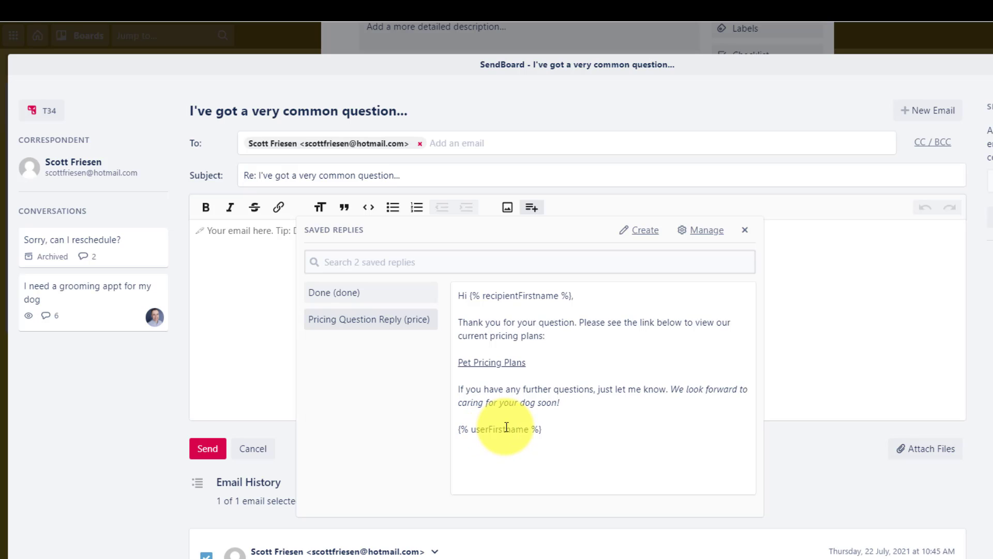
click(371, 325)
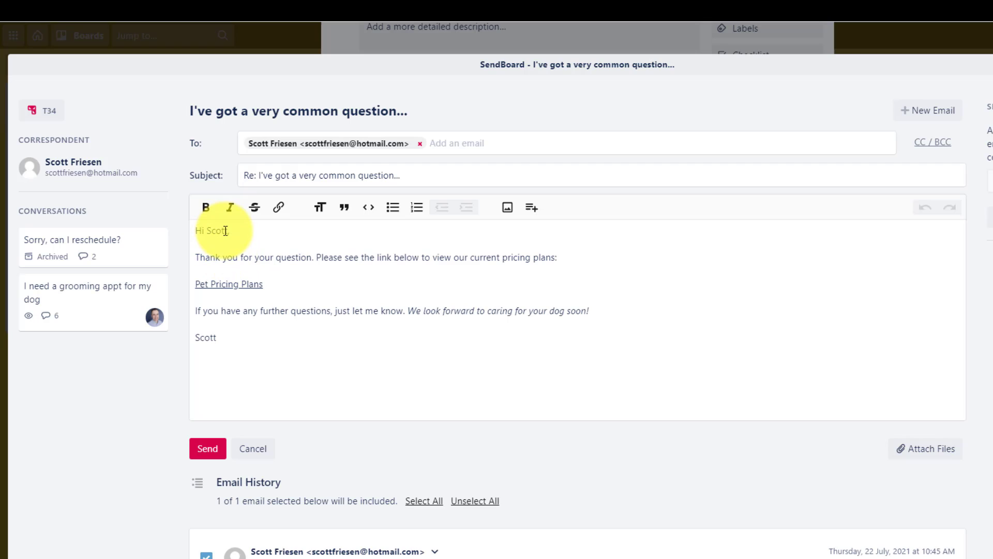
click(224, 338)
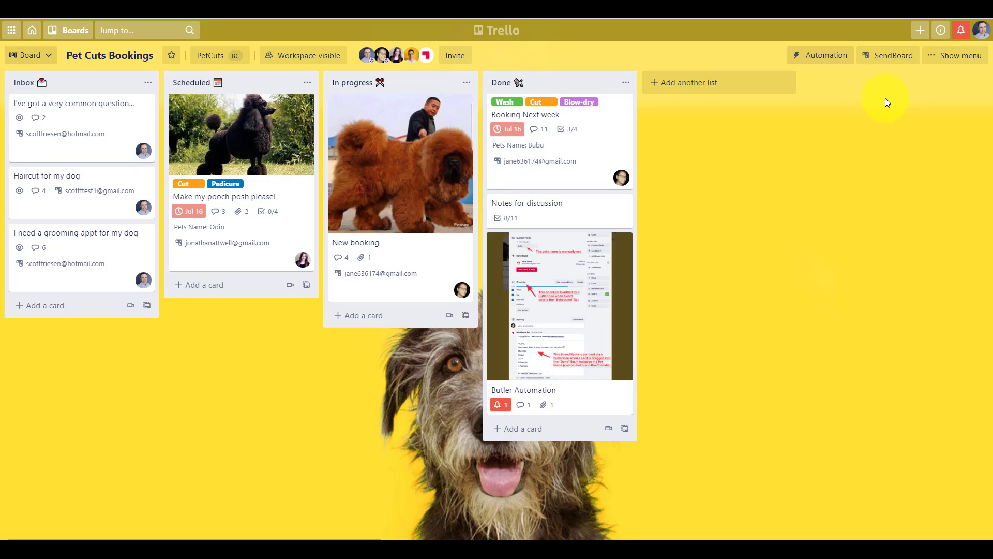
- Show the board's SendBoard Mailbox settings with the custom business address
click(884, 63)
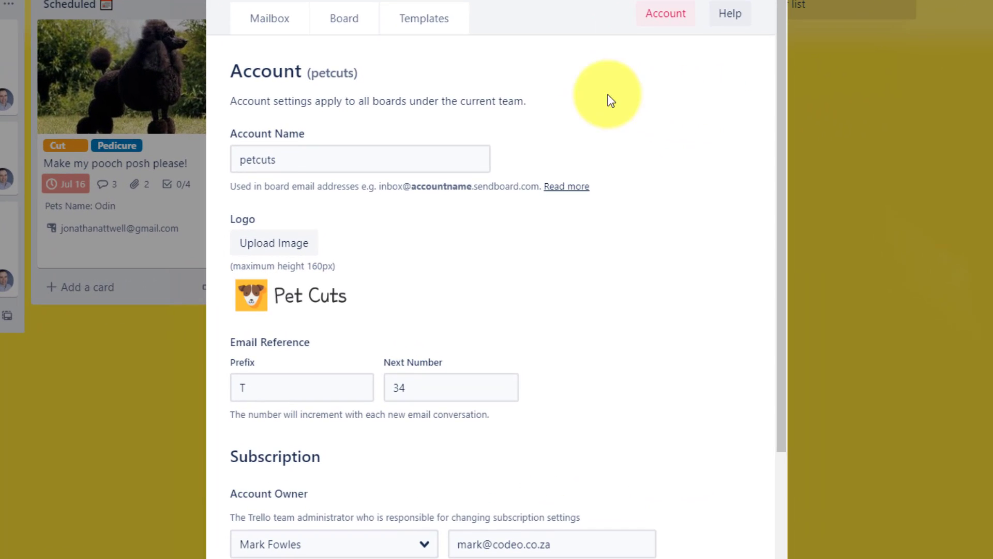
click(270, 21)
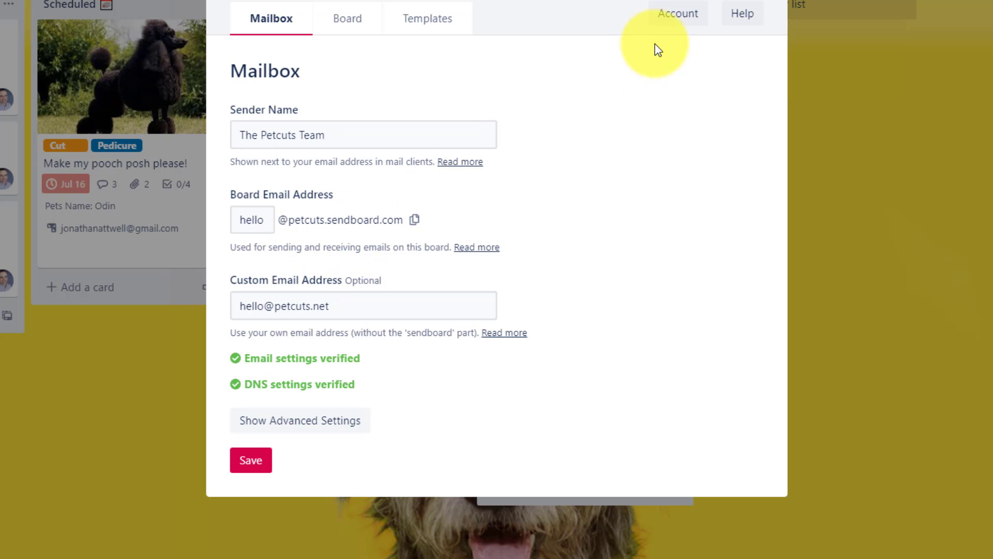
click(676, 16)
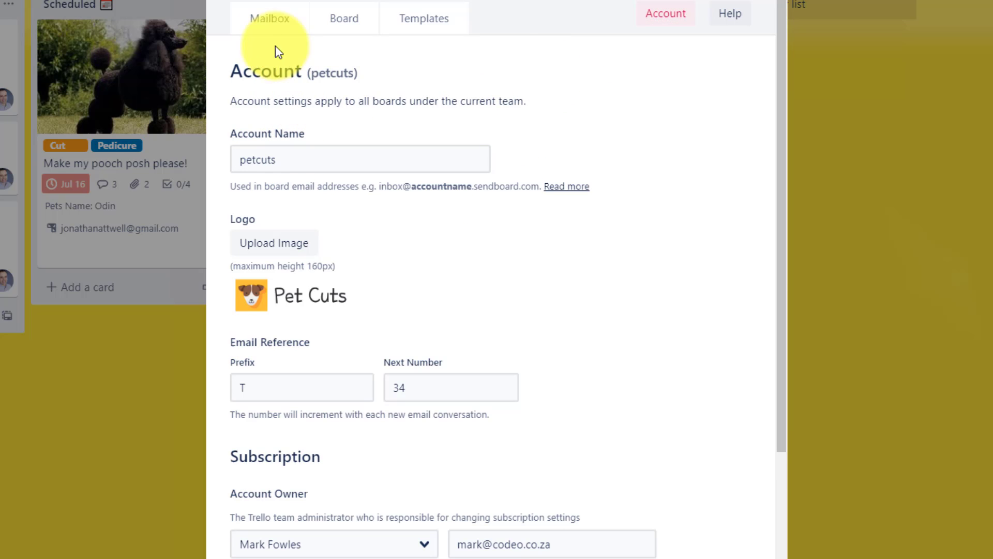
click(270, 21)
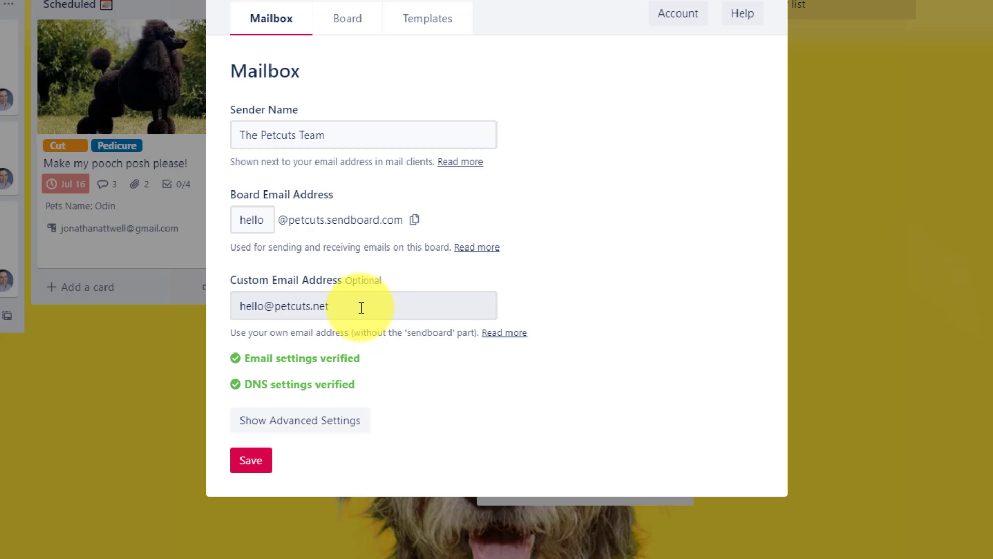
- On SendBoard's Board tab, keep Inbox as the incoming email list
click(356, 25)
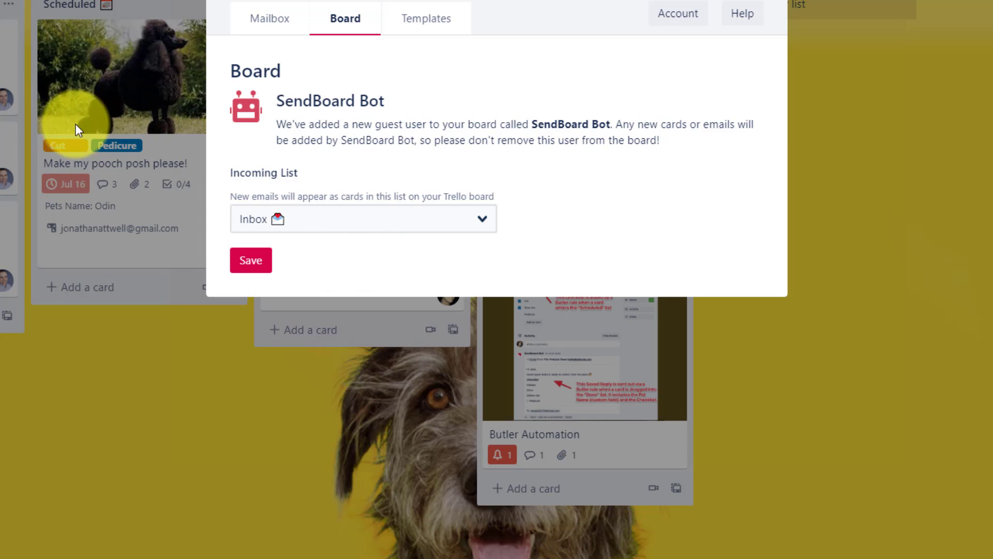
click(470, 226)
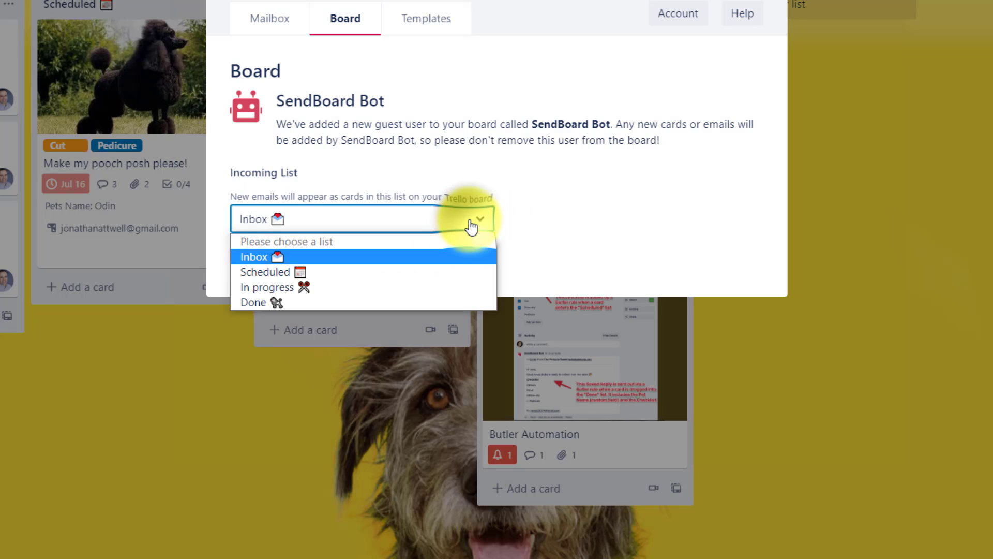
click(417, 256)
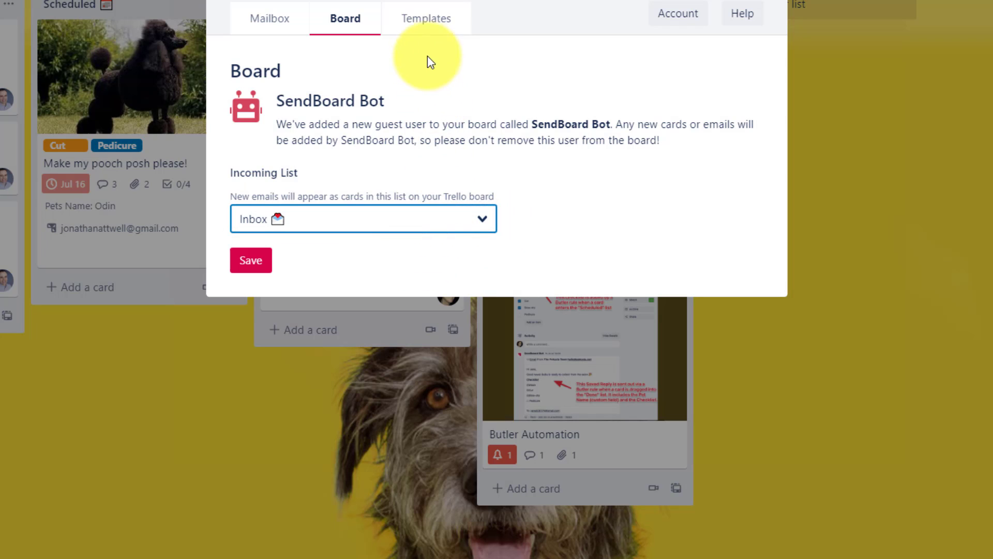
- Review SendBoard templates: auto reply off, Pet Cuts signature, two saved replies
click(424, 24)
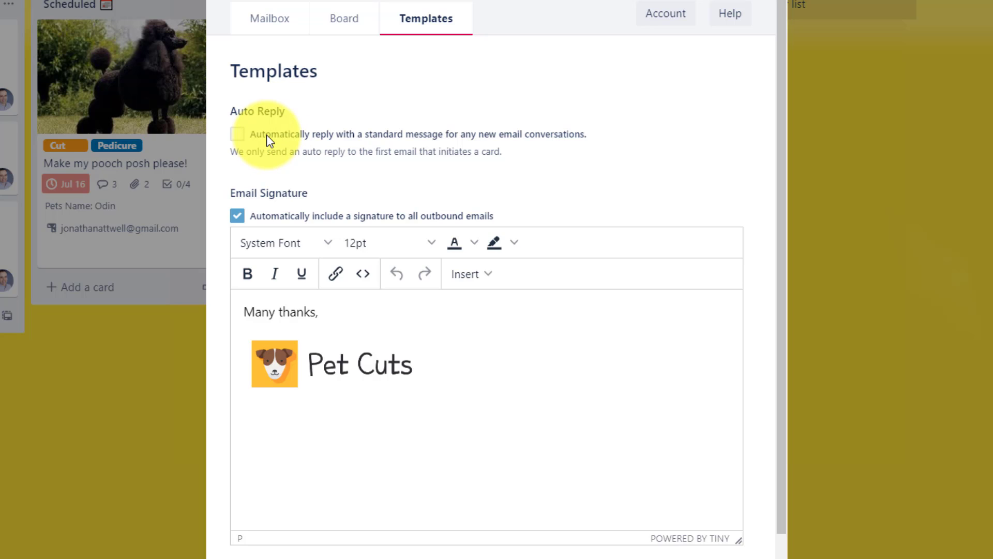
scroll(334, 167, down, 2)
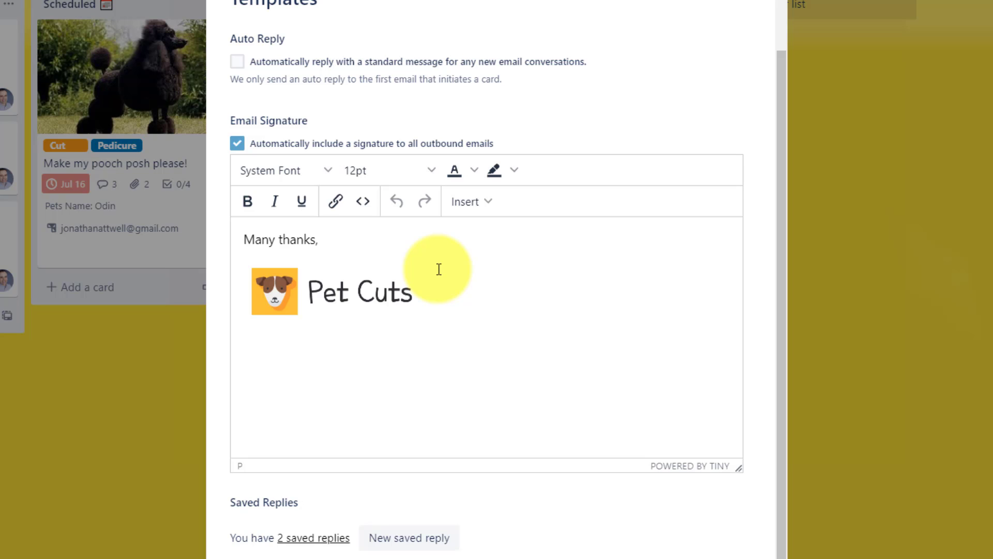
scroll(439, 269, down, 1)
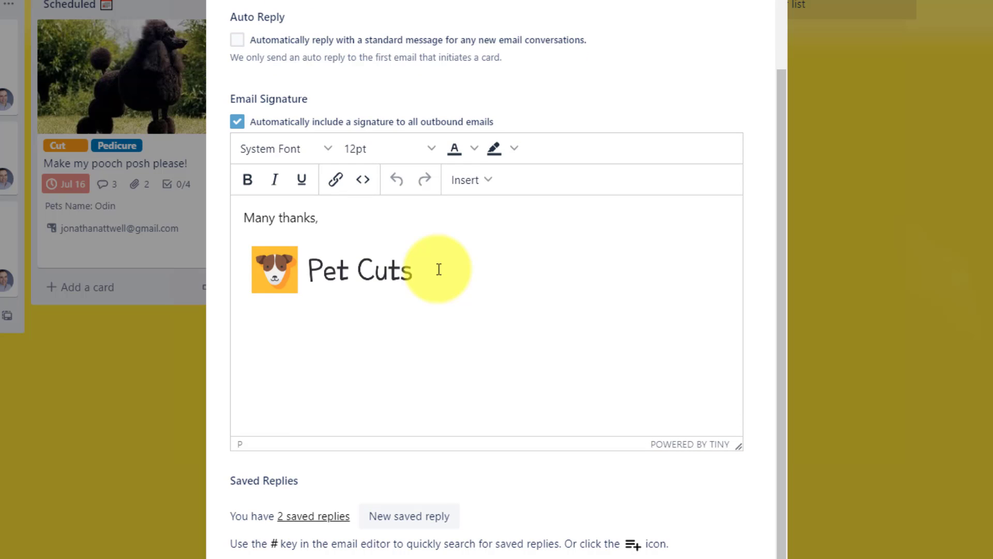
- Open the '2 saved replies' link to view the Saved Replies page
click(313, 517)
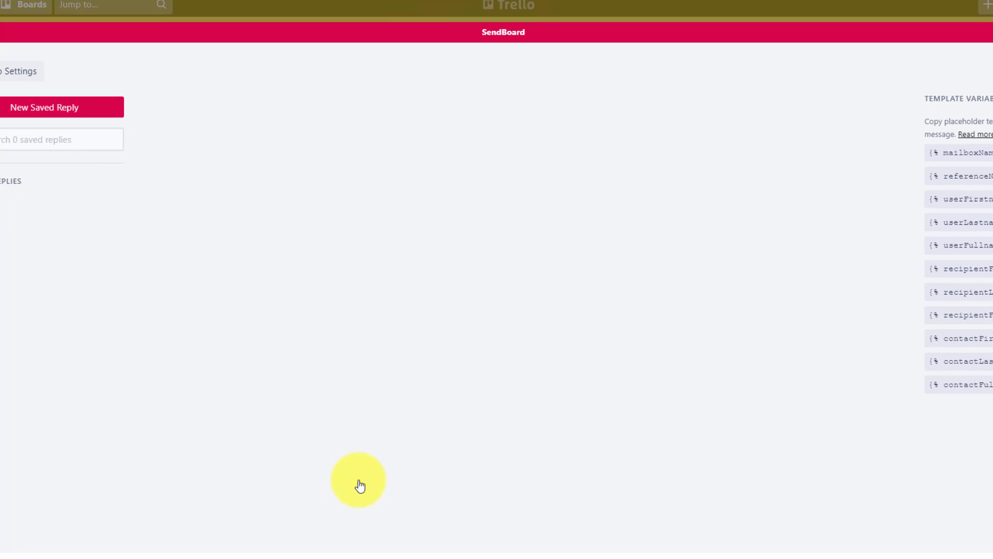